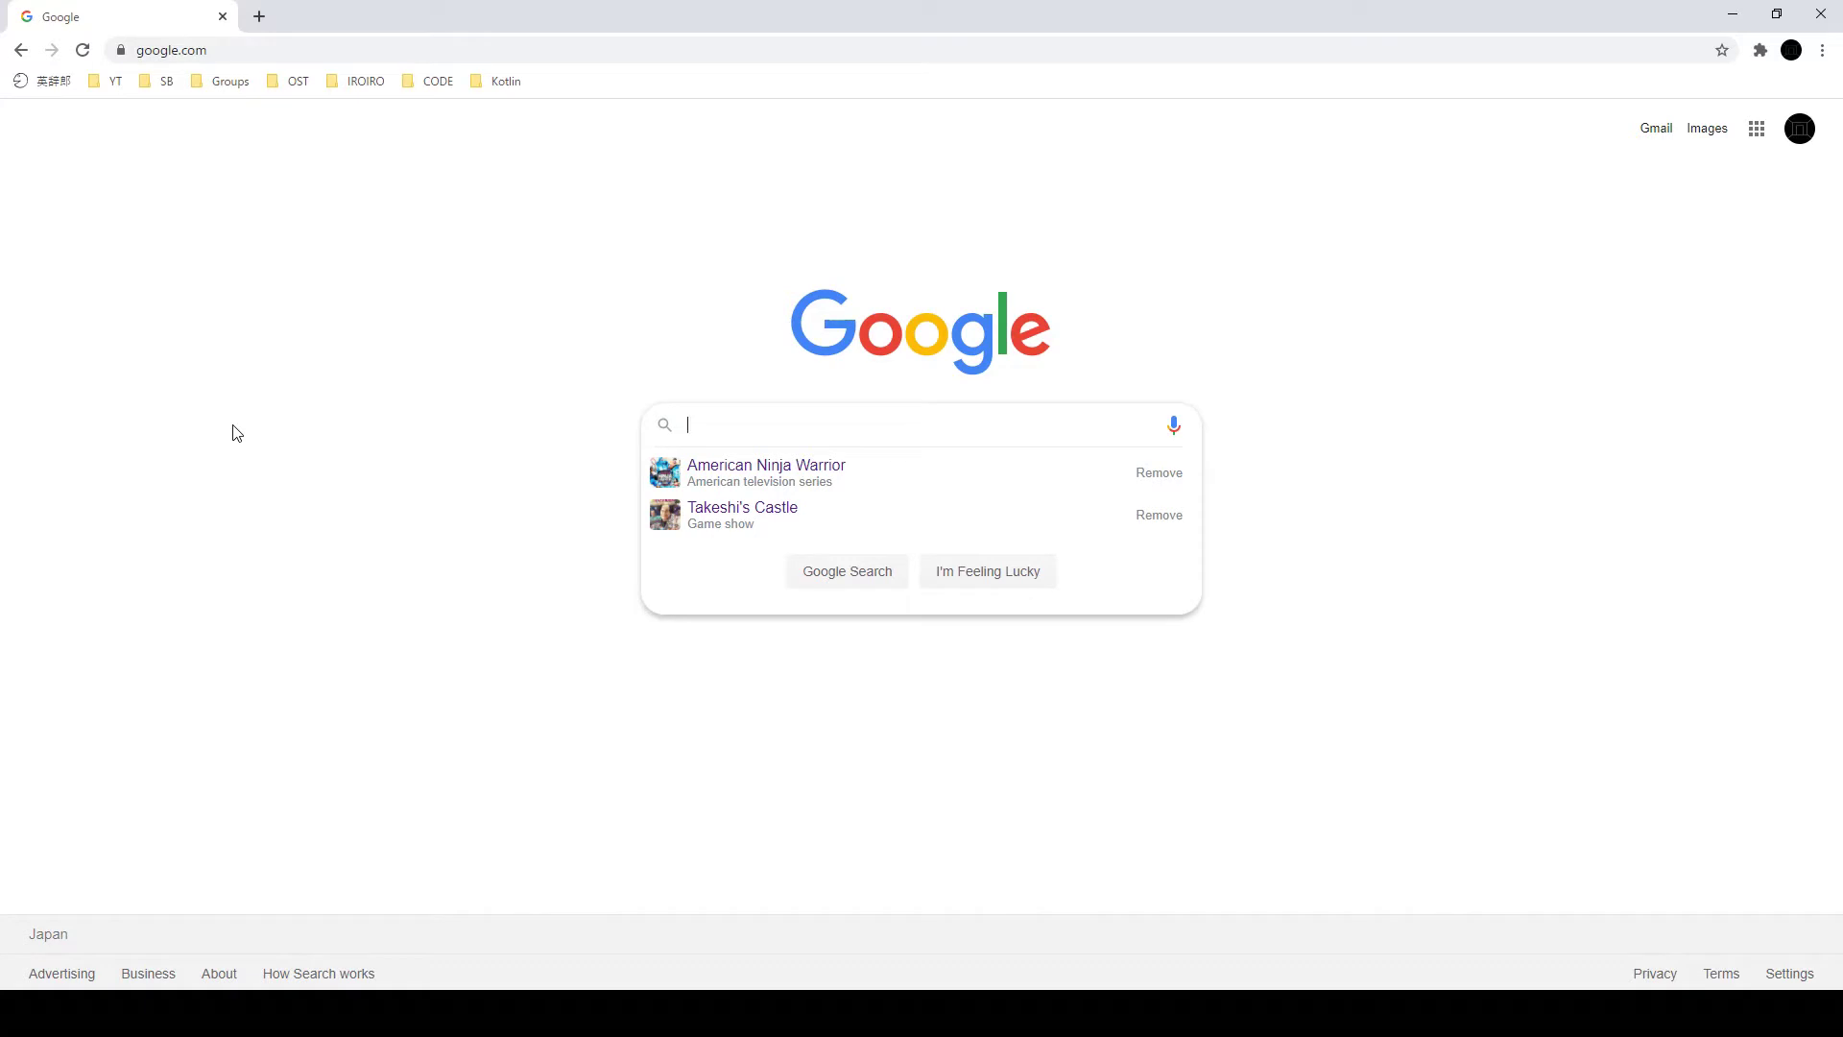
Search Google for Android Studio, open the official Android Developers download page and look over it
text(A)
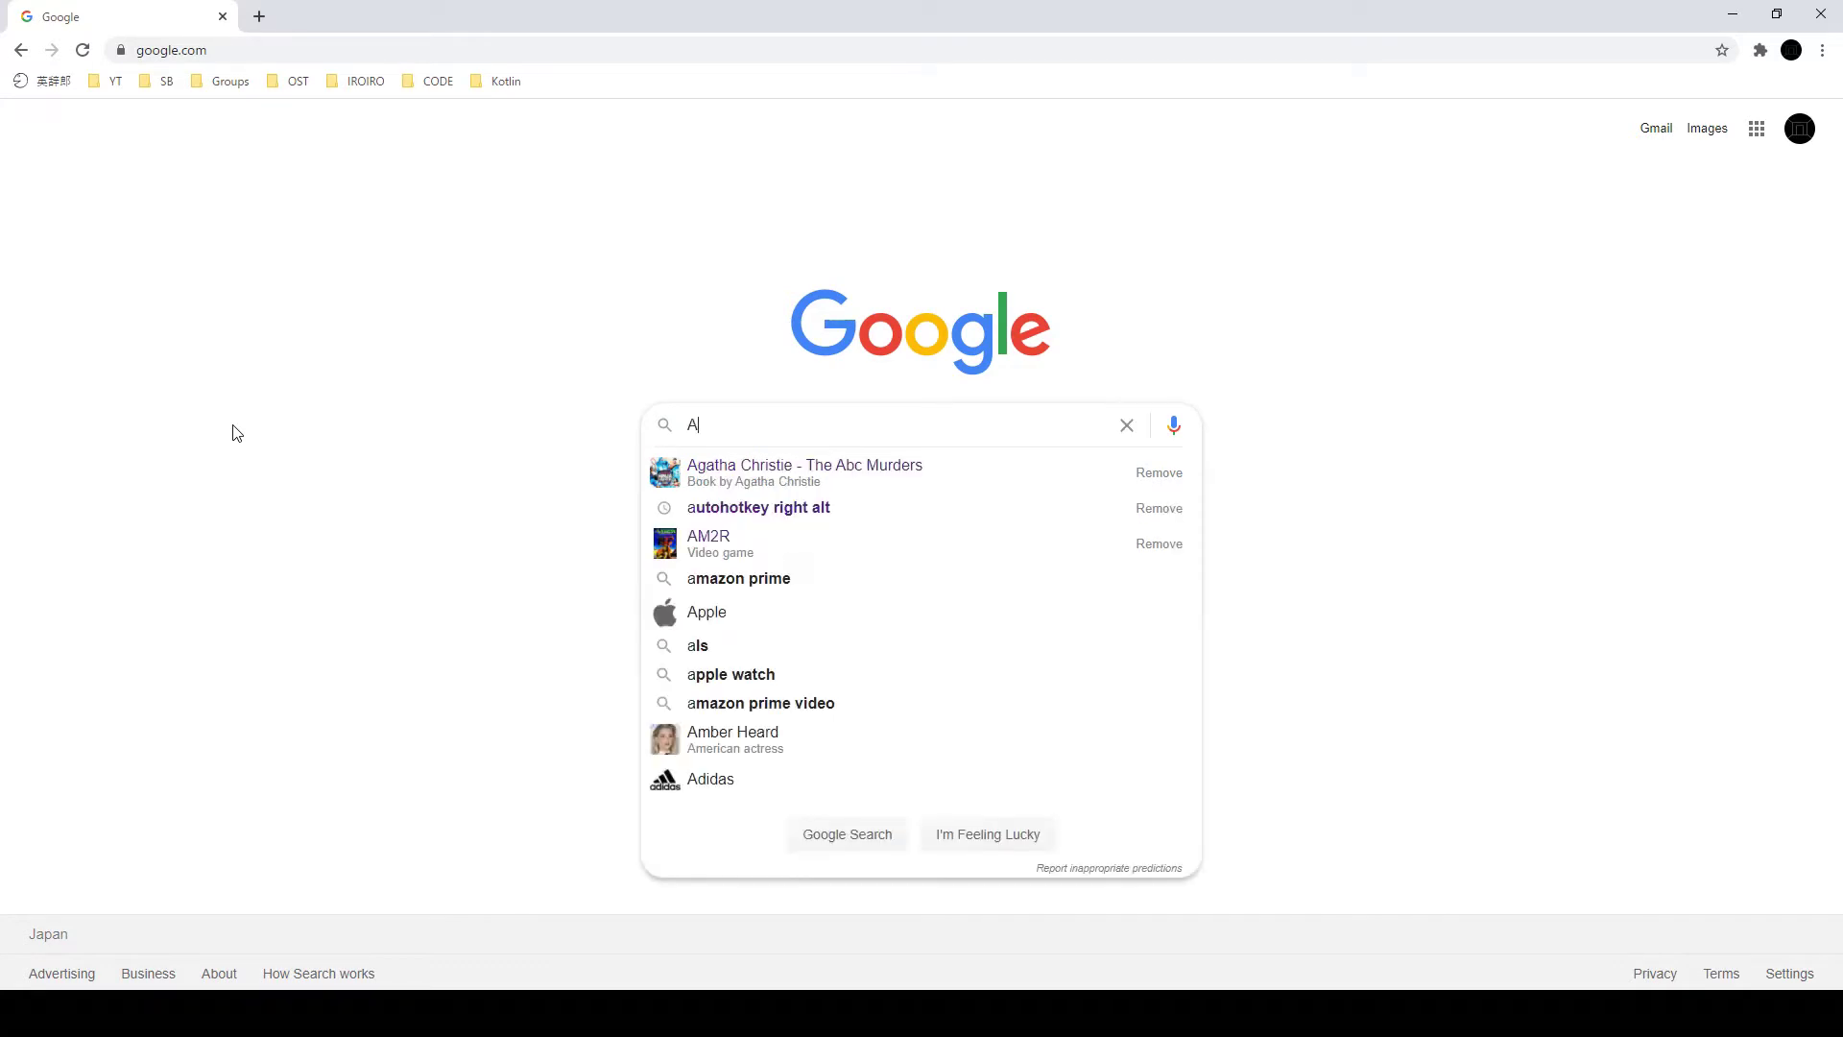
text(ndroid Studio)
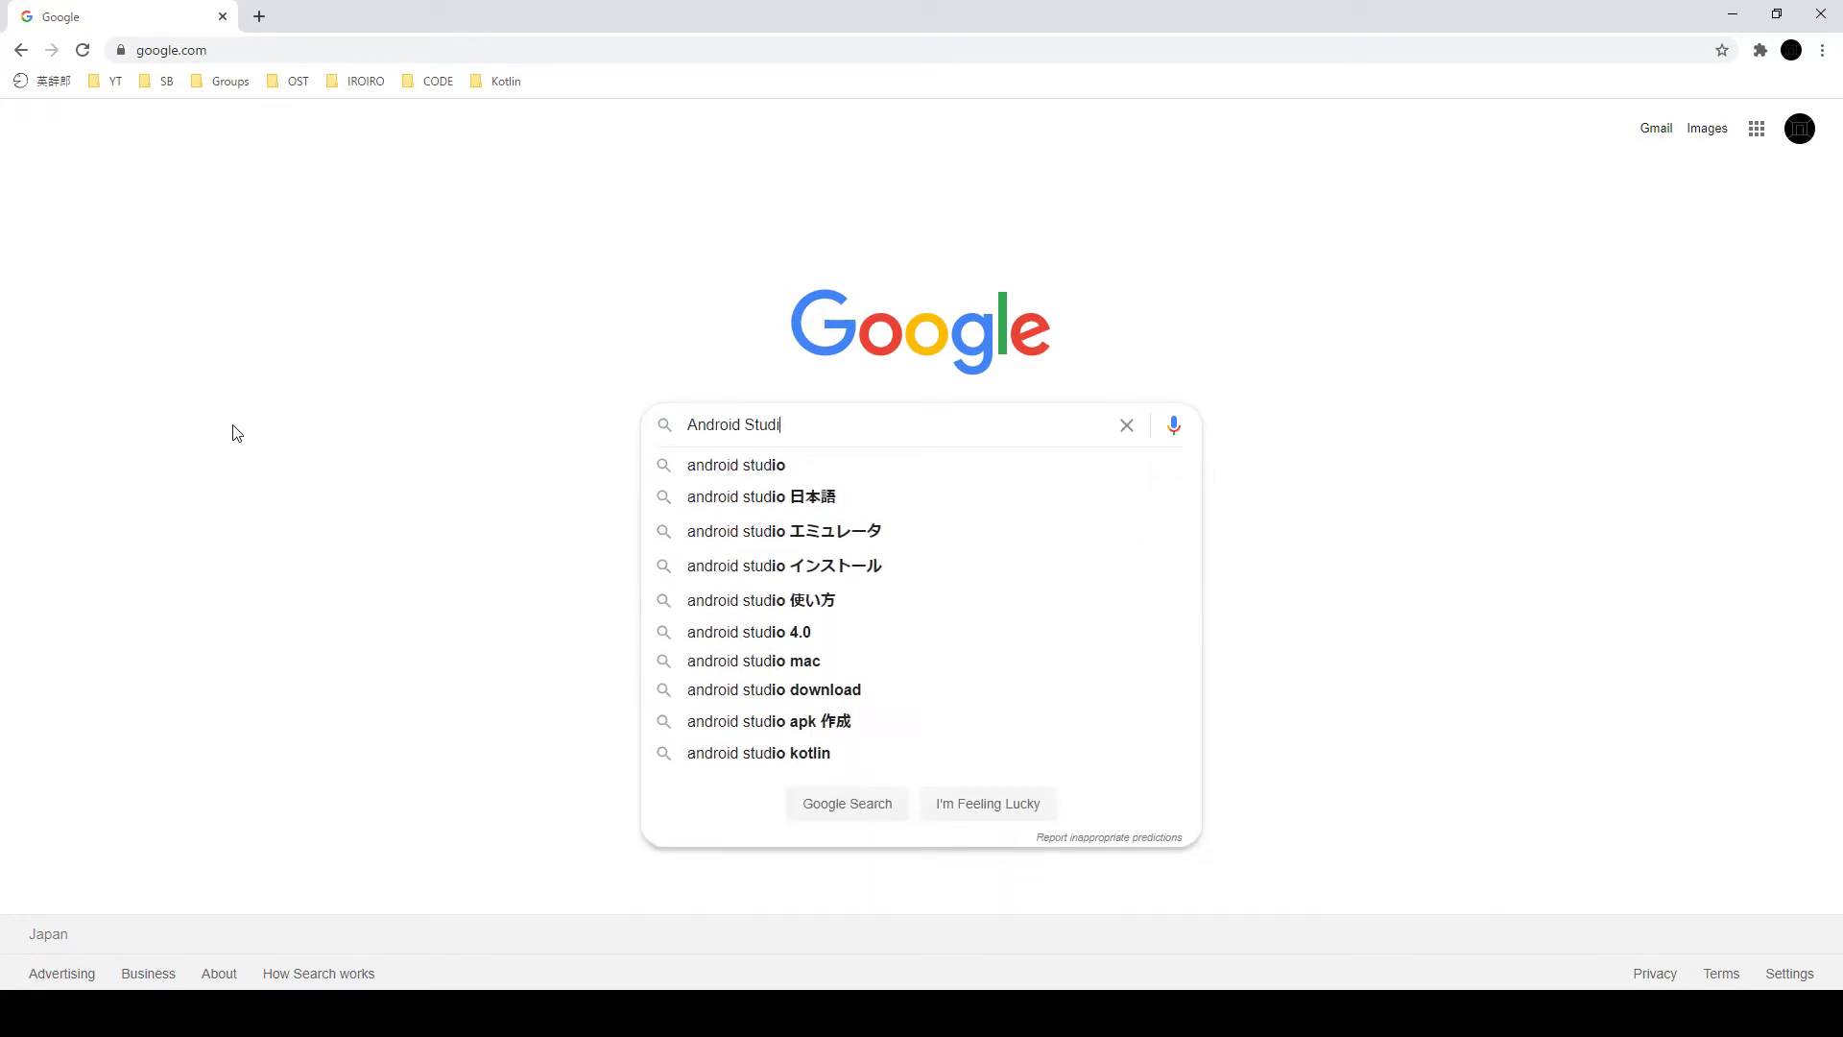
key(Return)
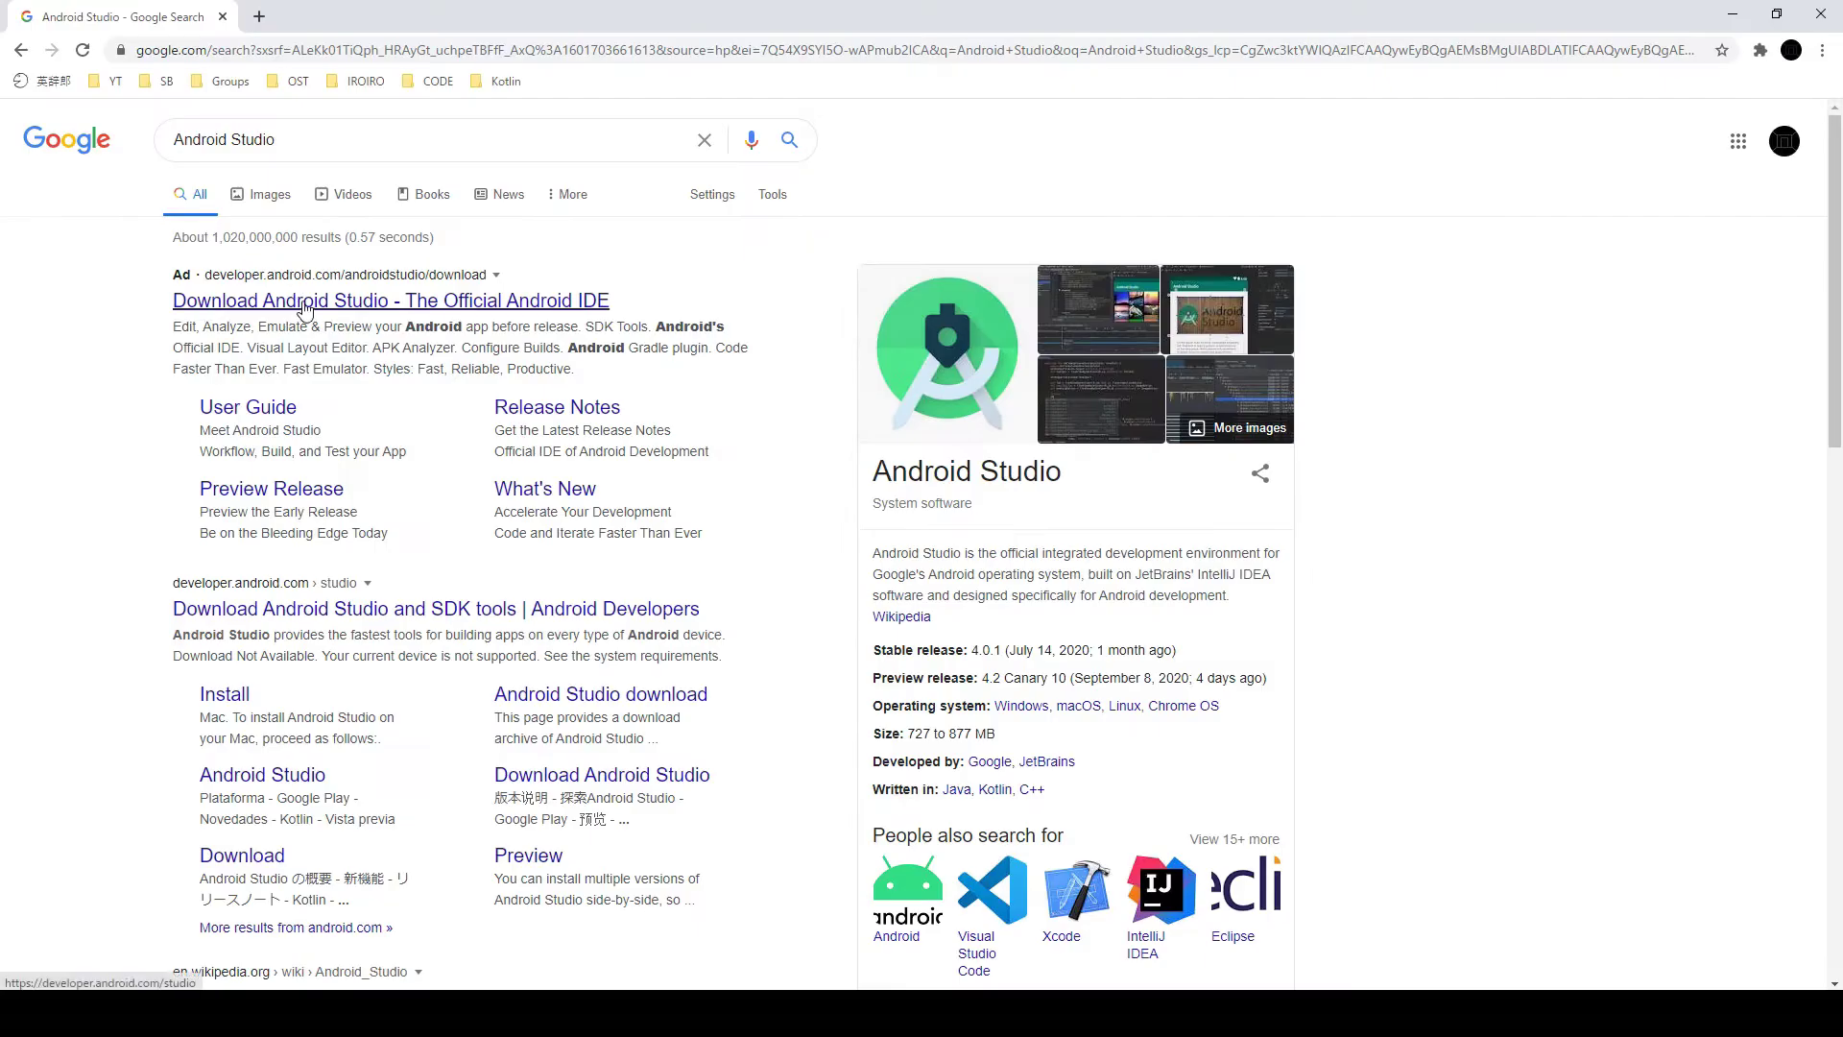
click(264, 305)
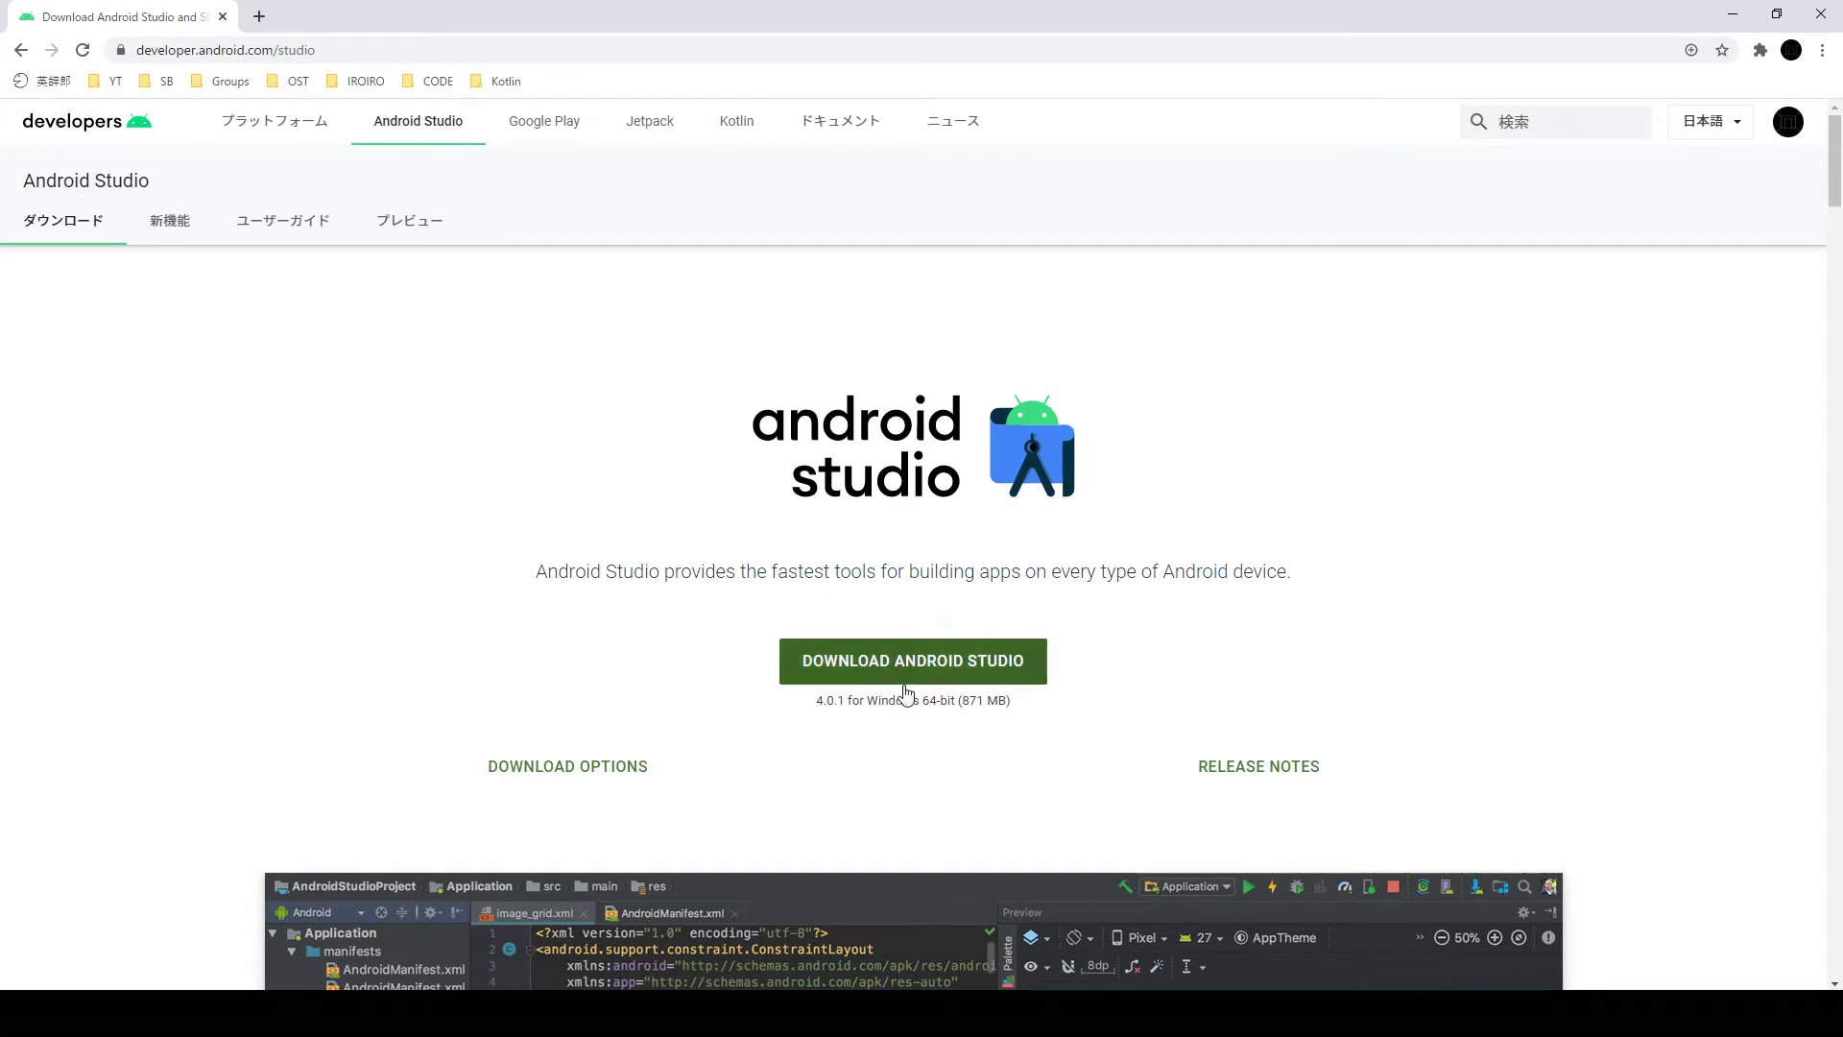
scroll(248, 576, down, 6)
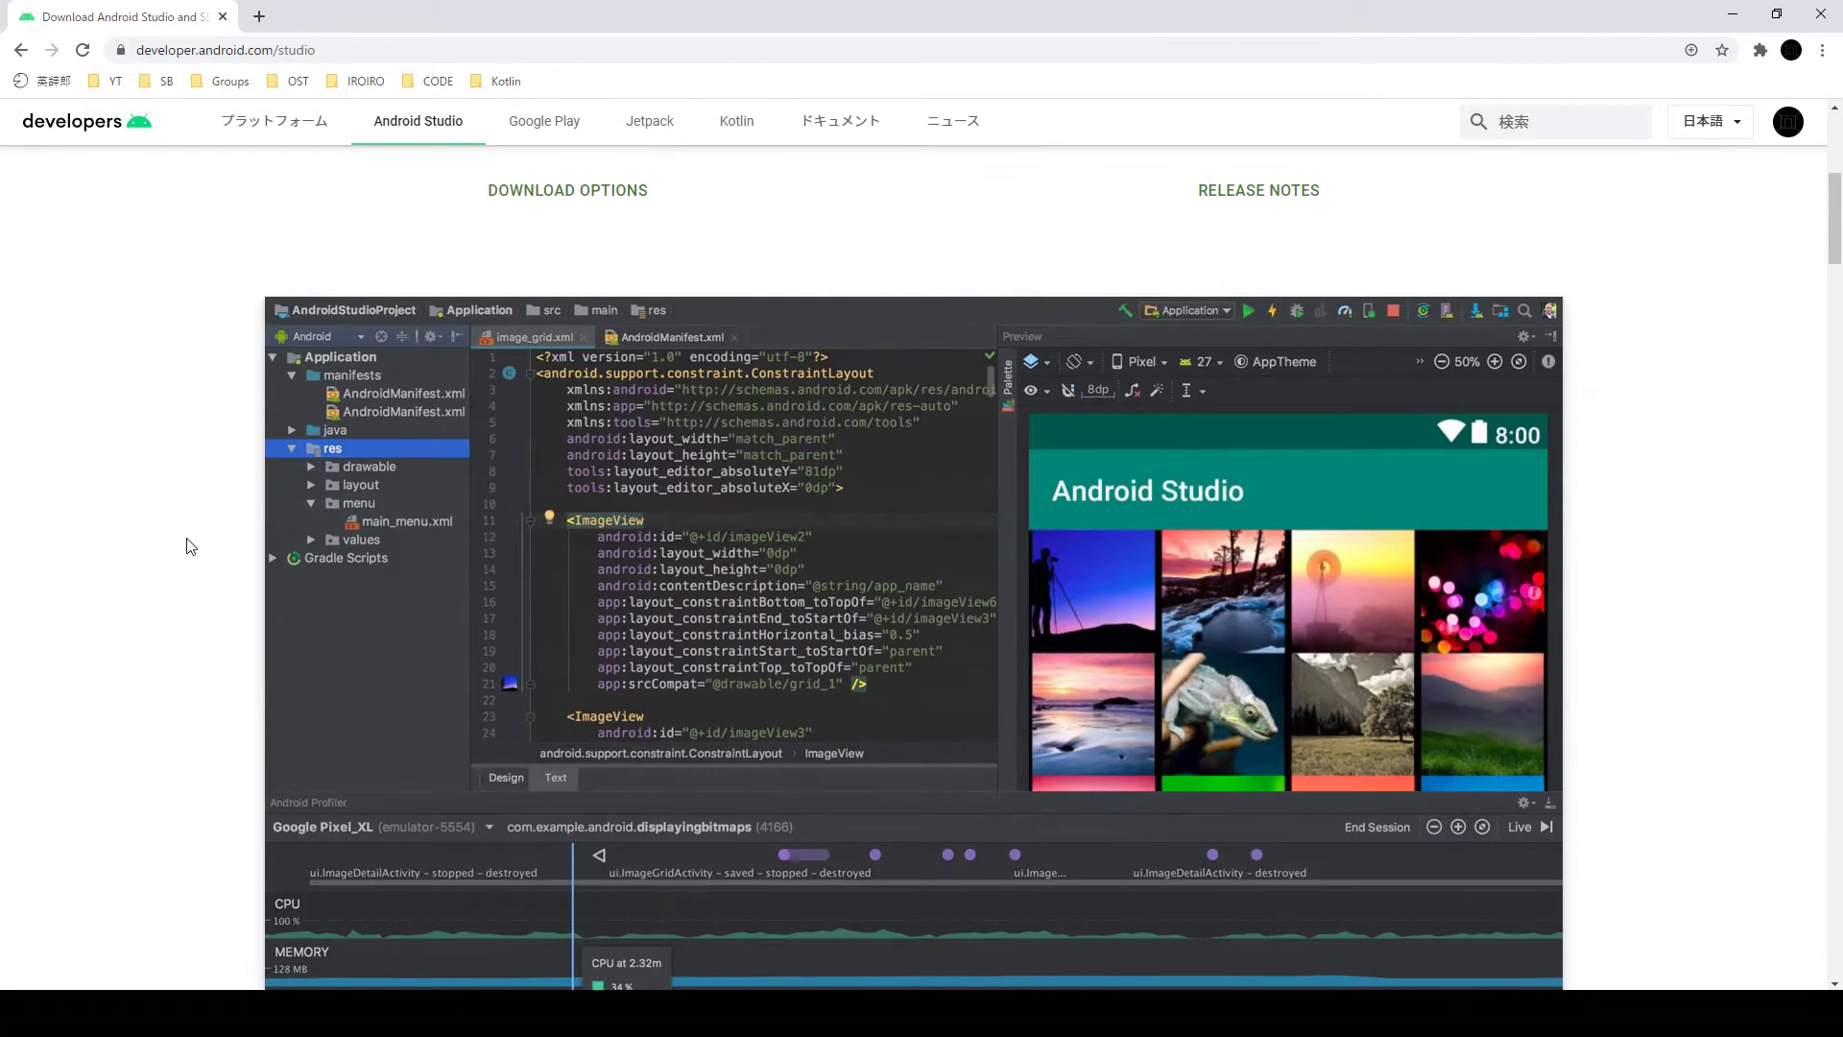
scroll(230, 501, up, 6)
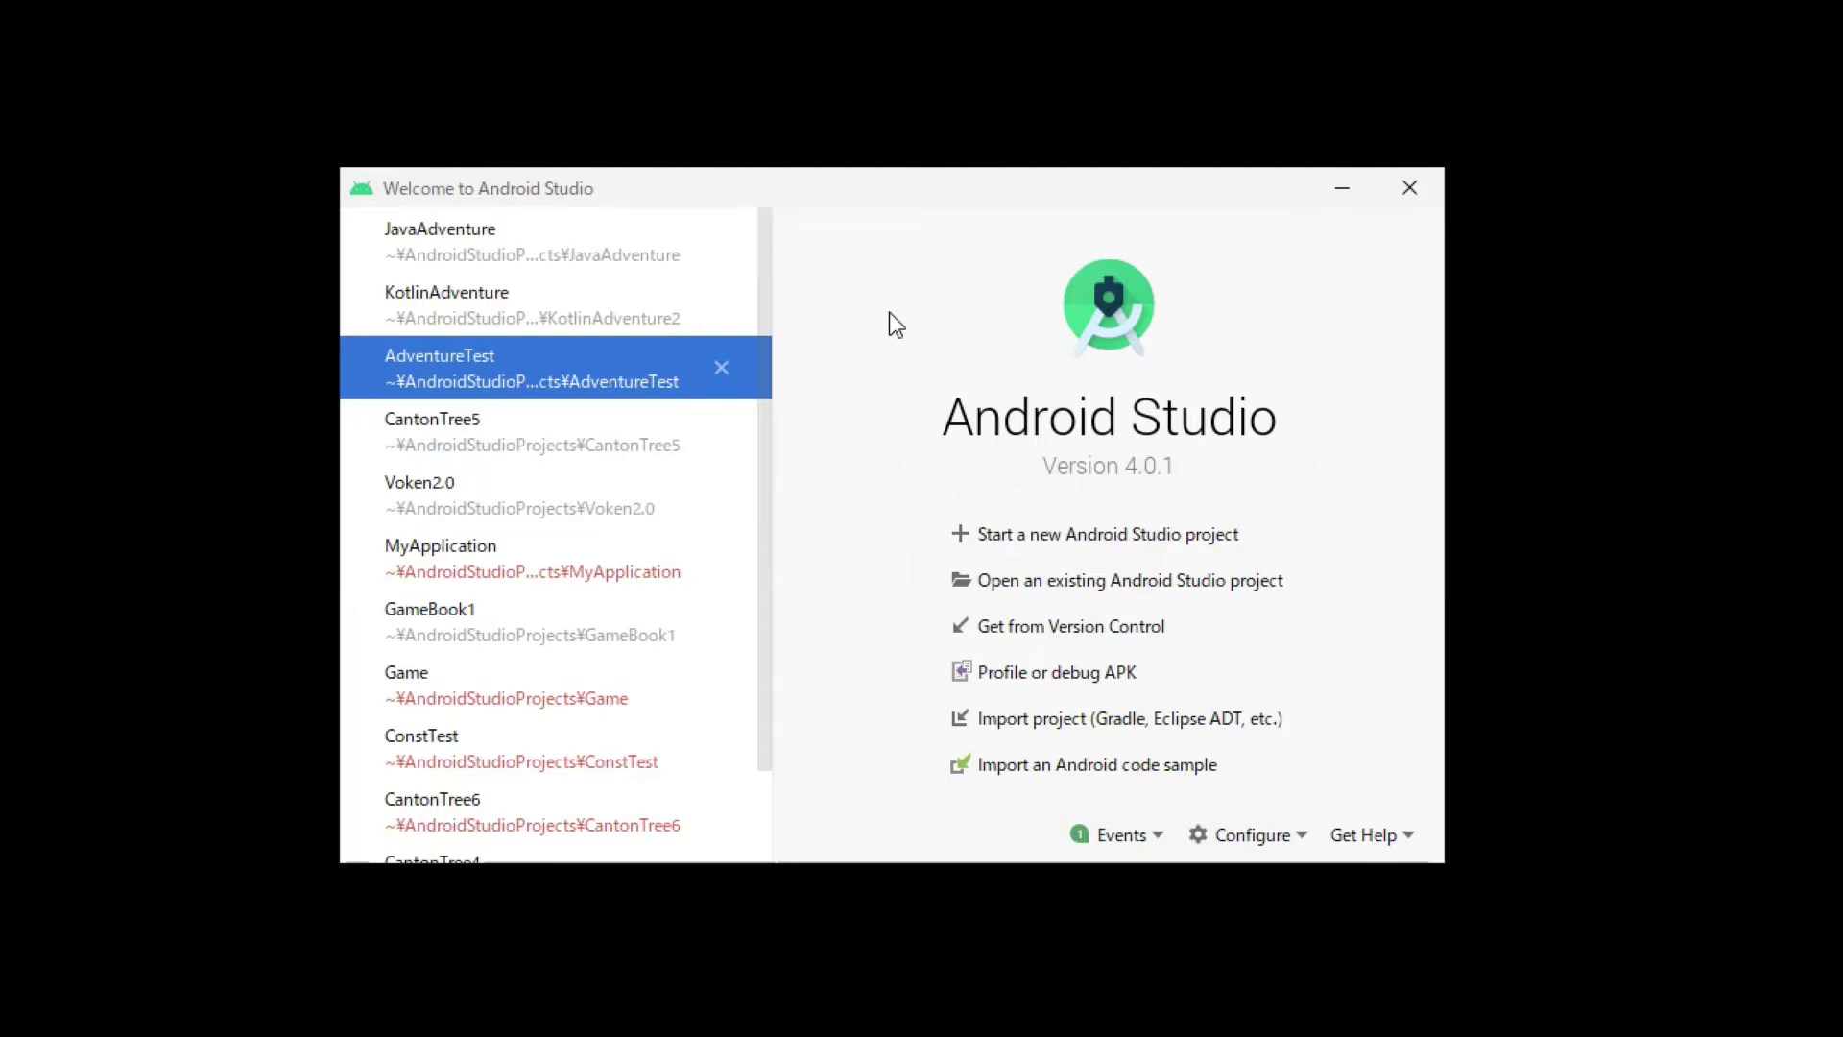
Start a new project in Android Studio using the No Activity template for Phone and Tablet
key(Down)
key(Down)
key(Up)
key(Up)
click(1089, 543)
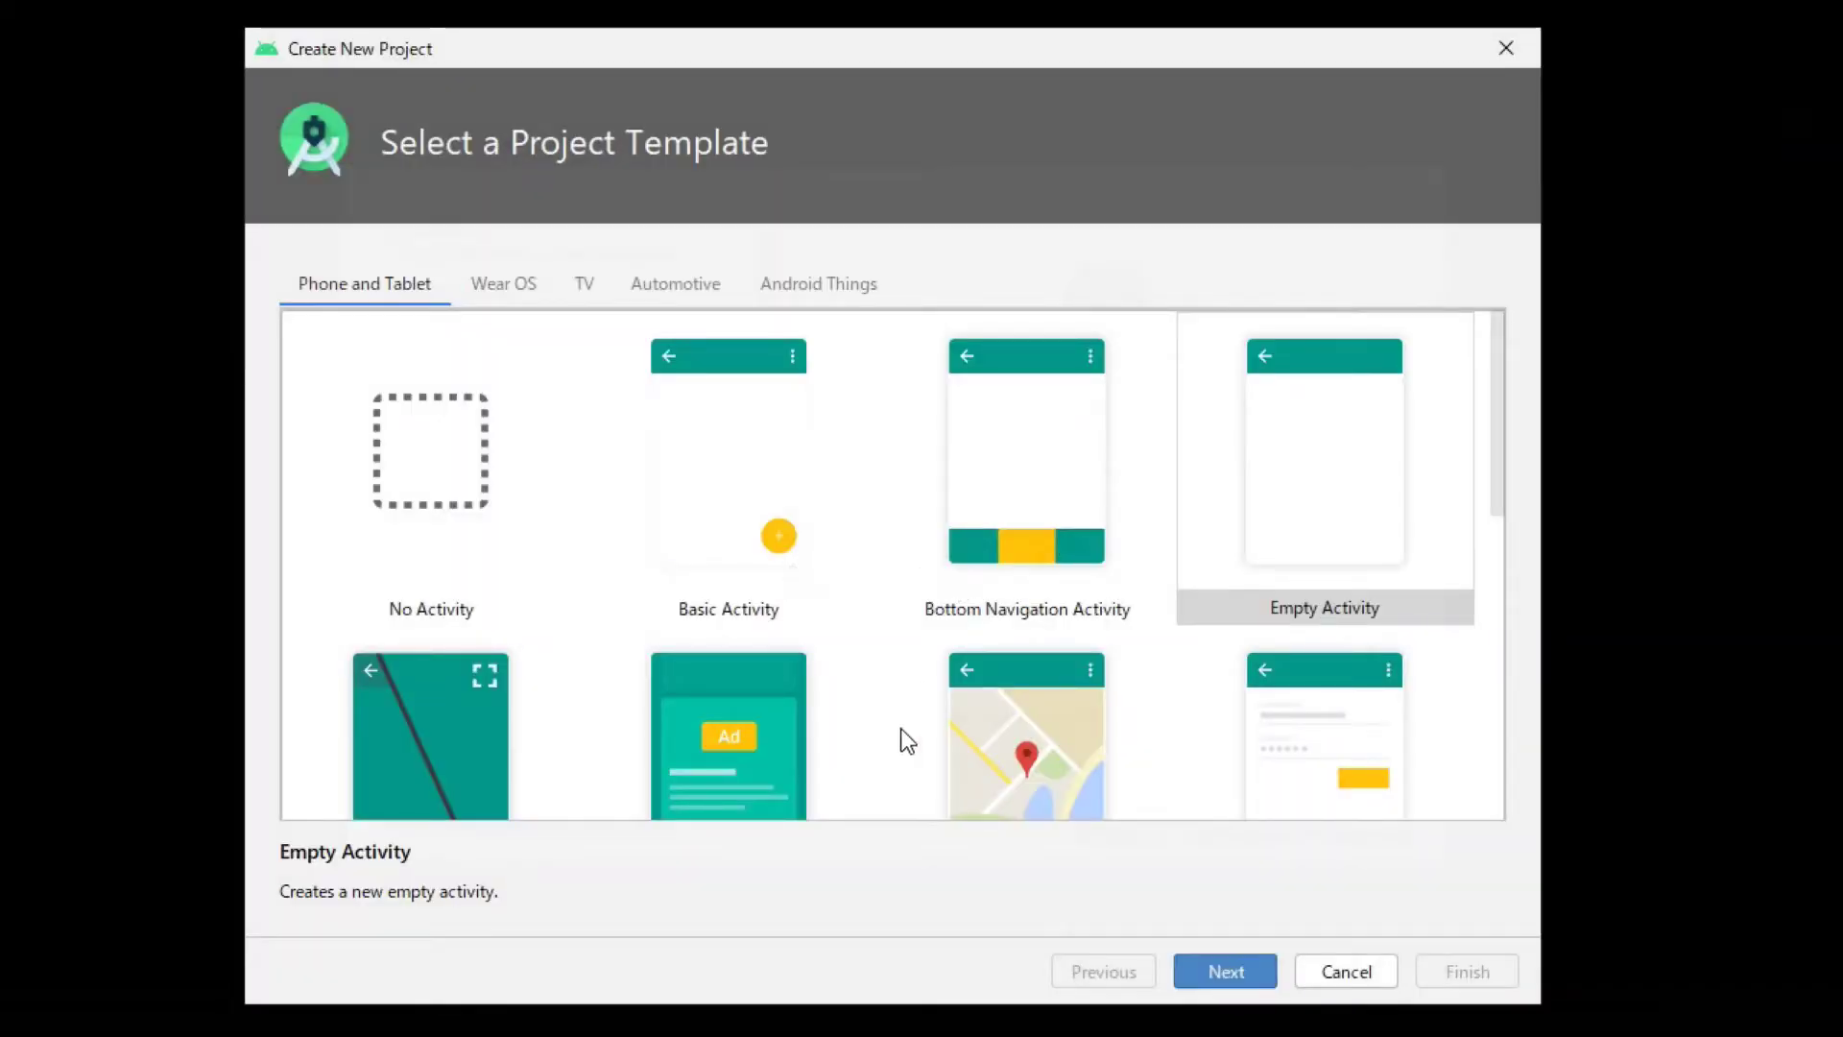
drag(1090, 48, 1132, 90)
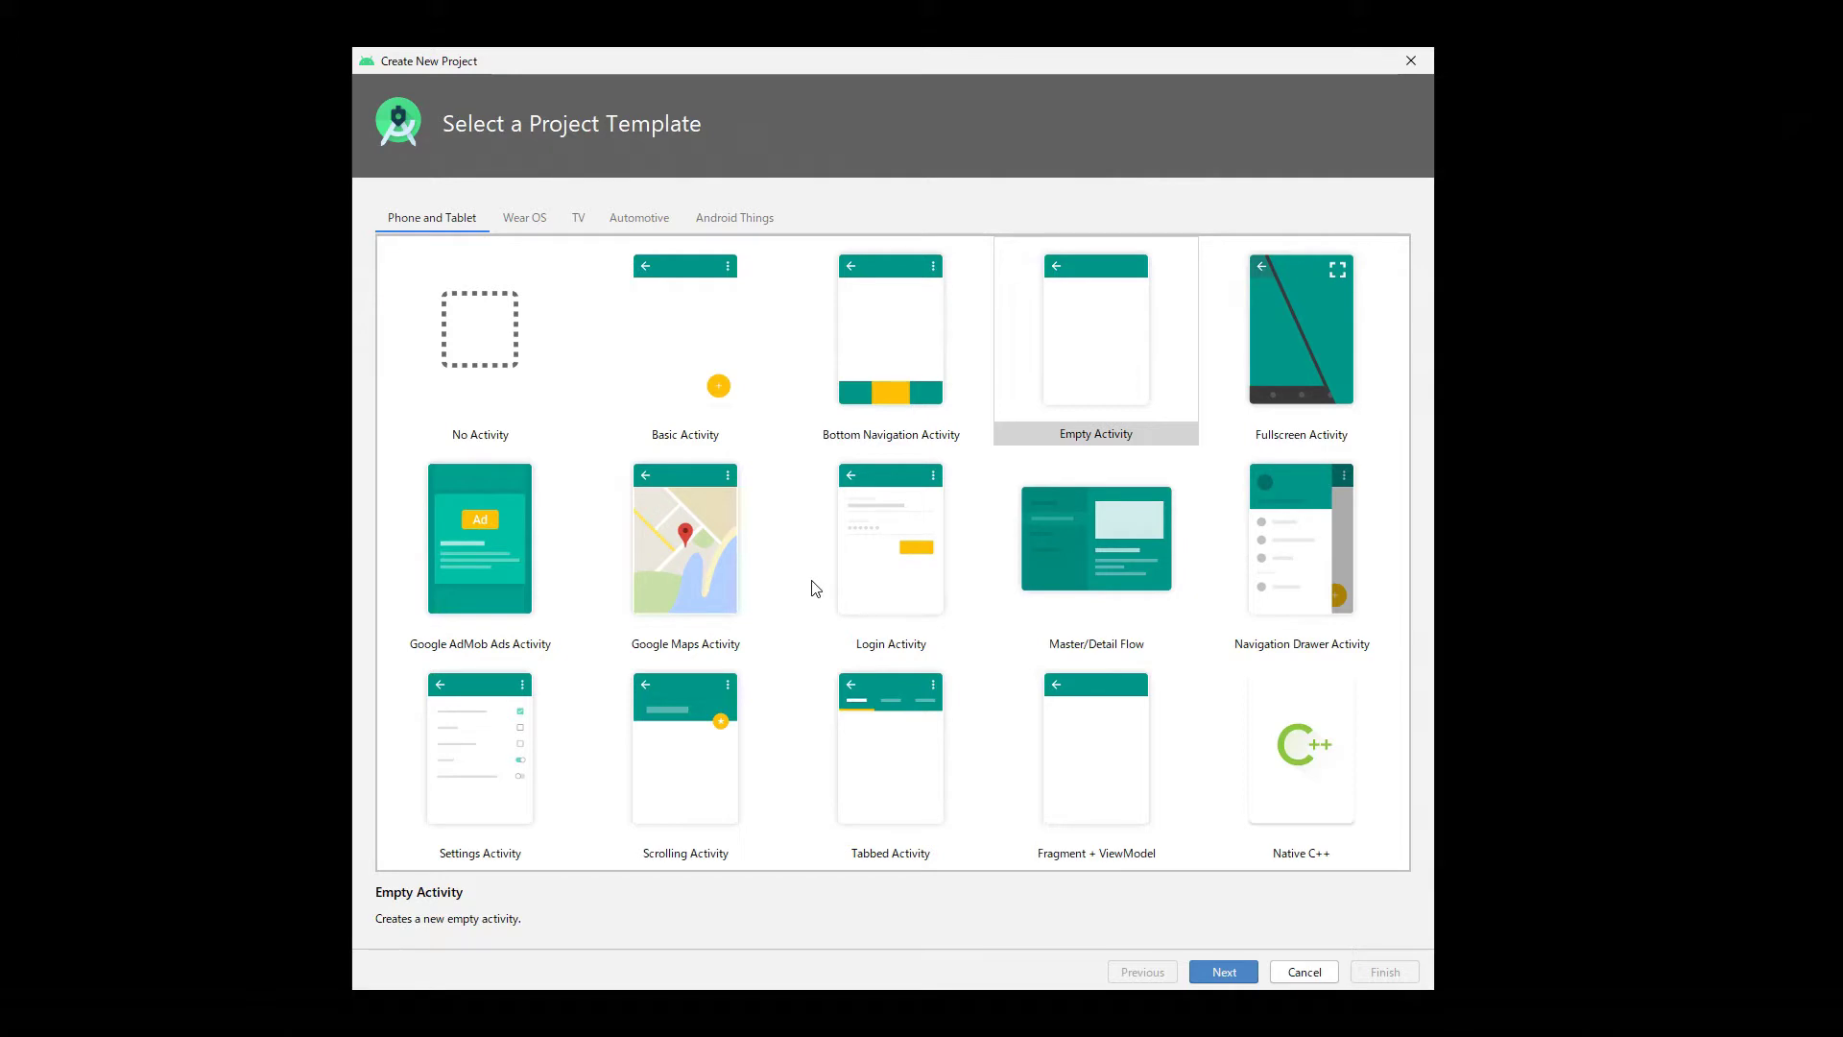
click(481, 340)
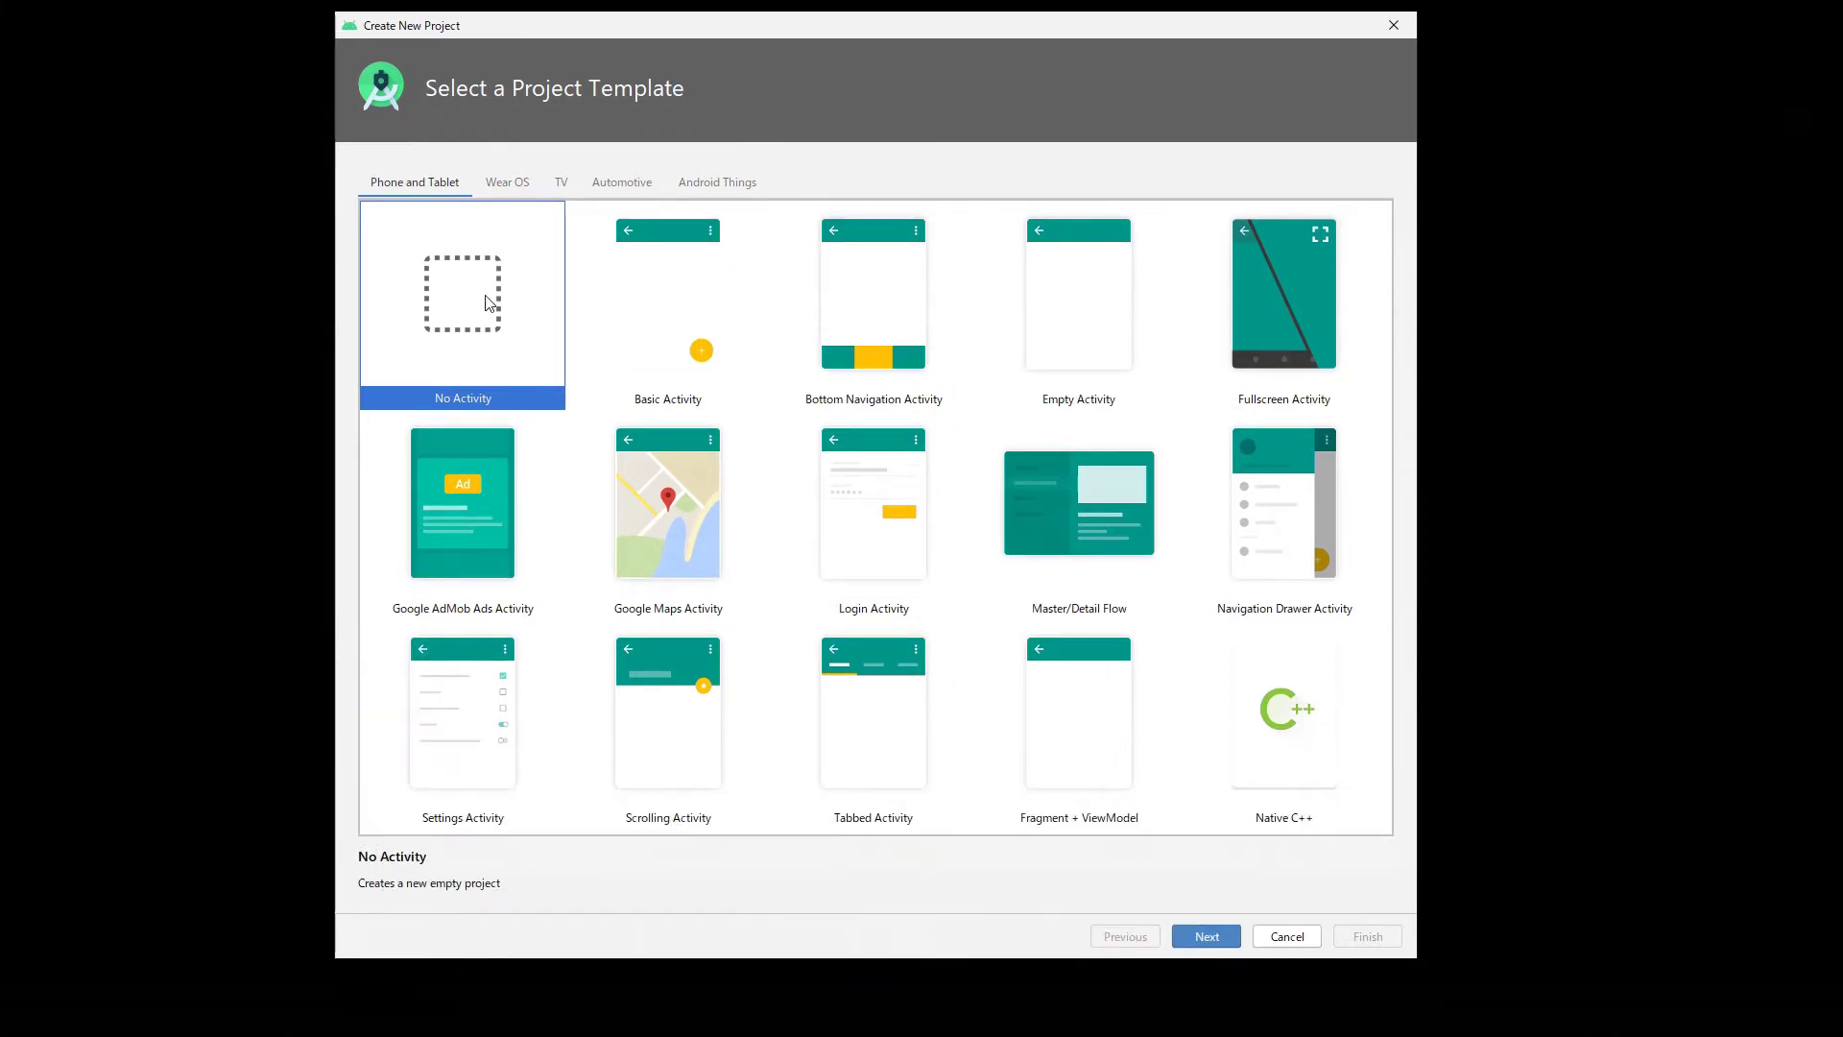
click(1208, 937)
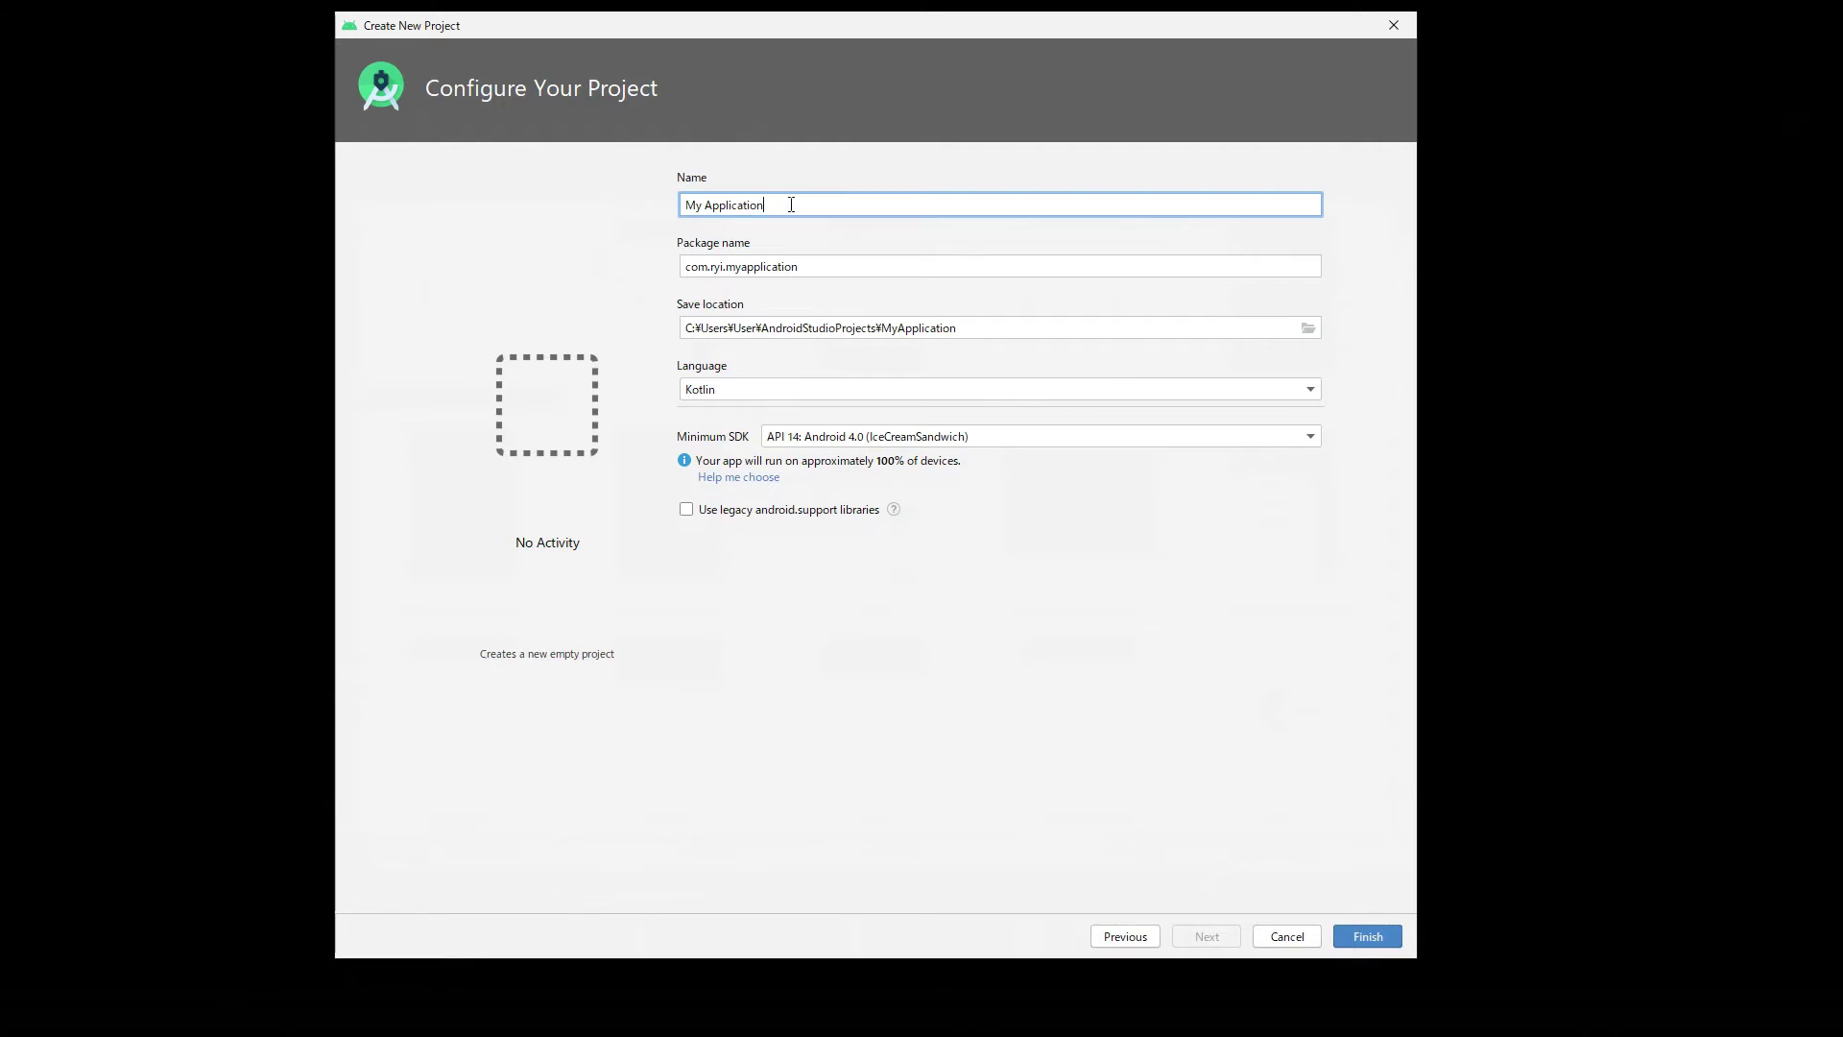
Name the project J's Adventure and set its language to Java
drag(793, 204, 684, 204)
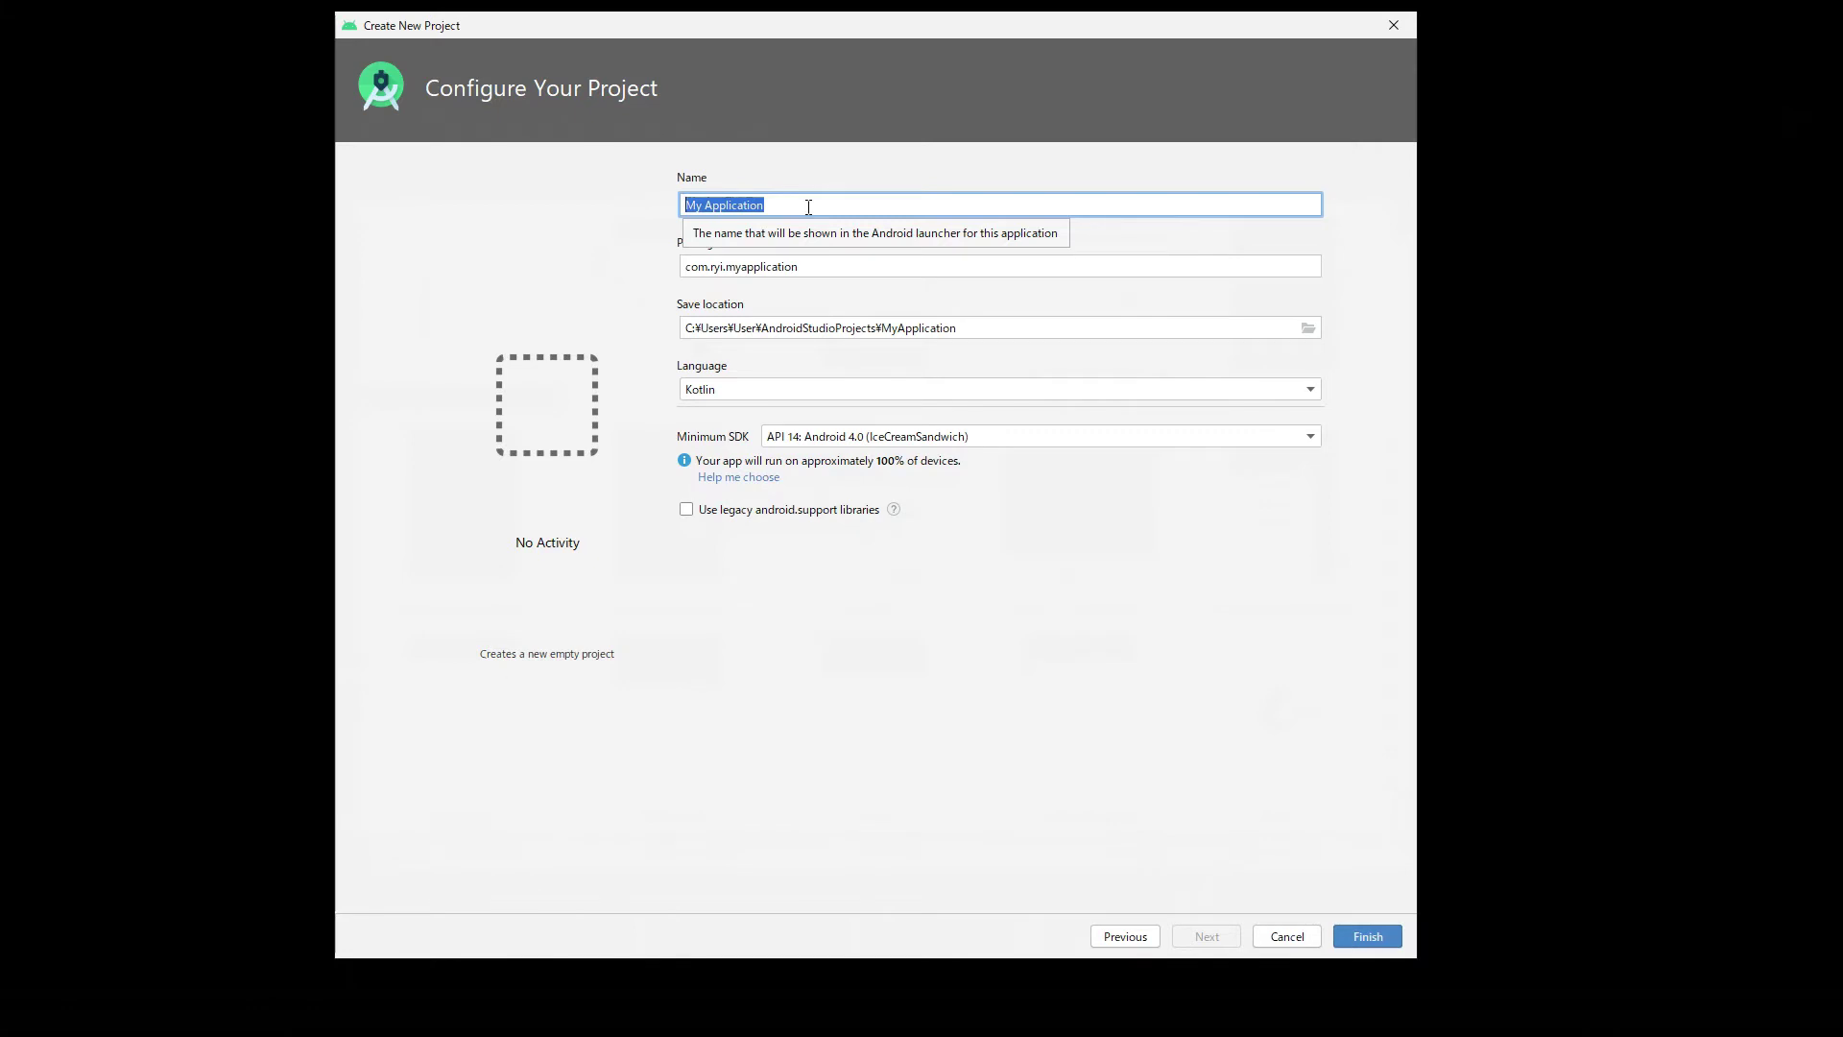
text(J')
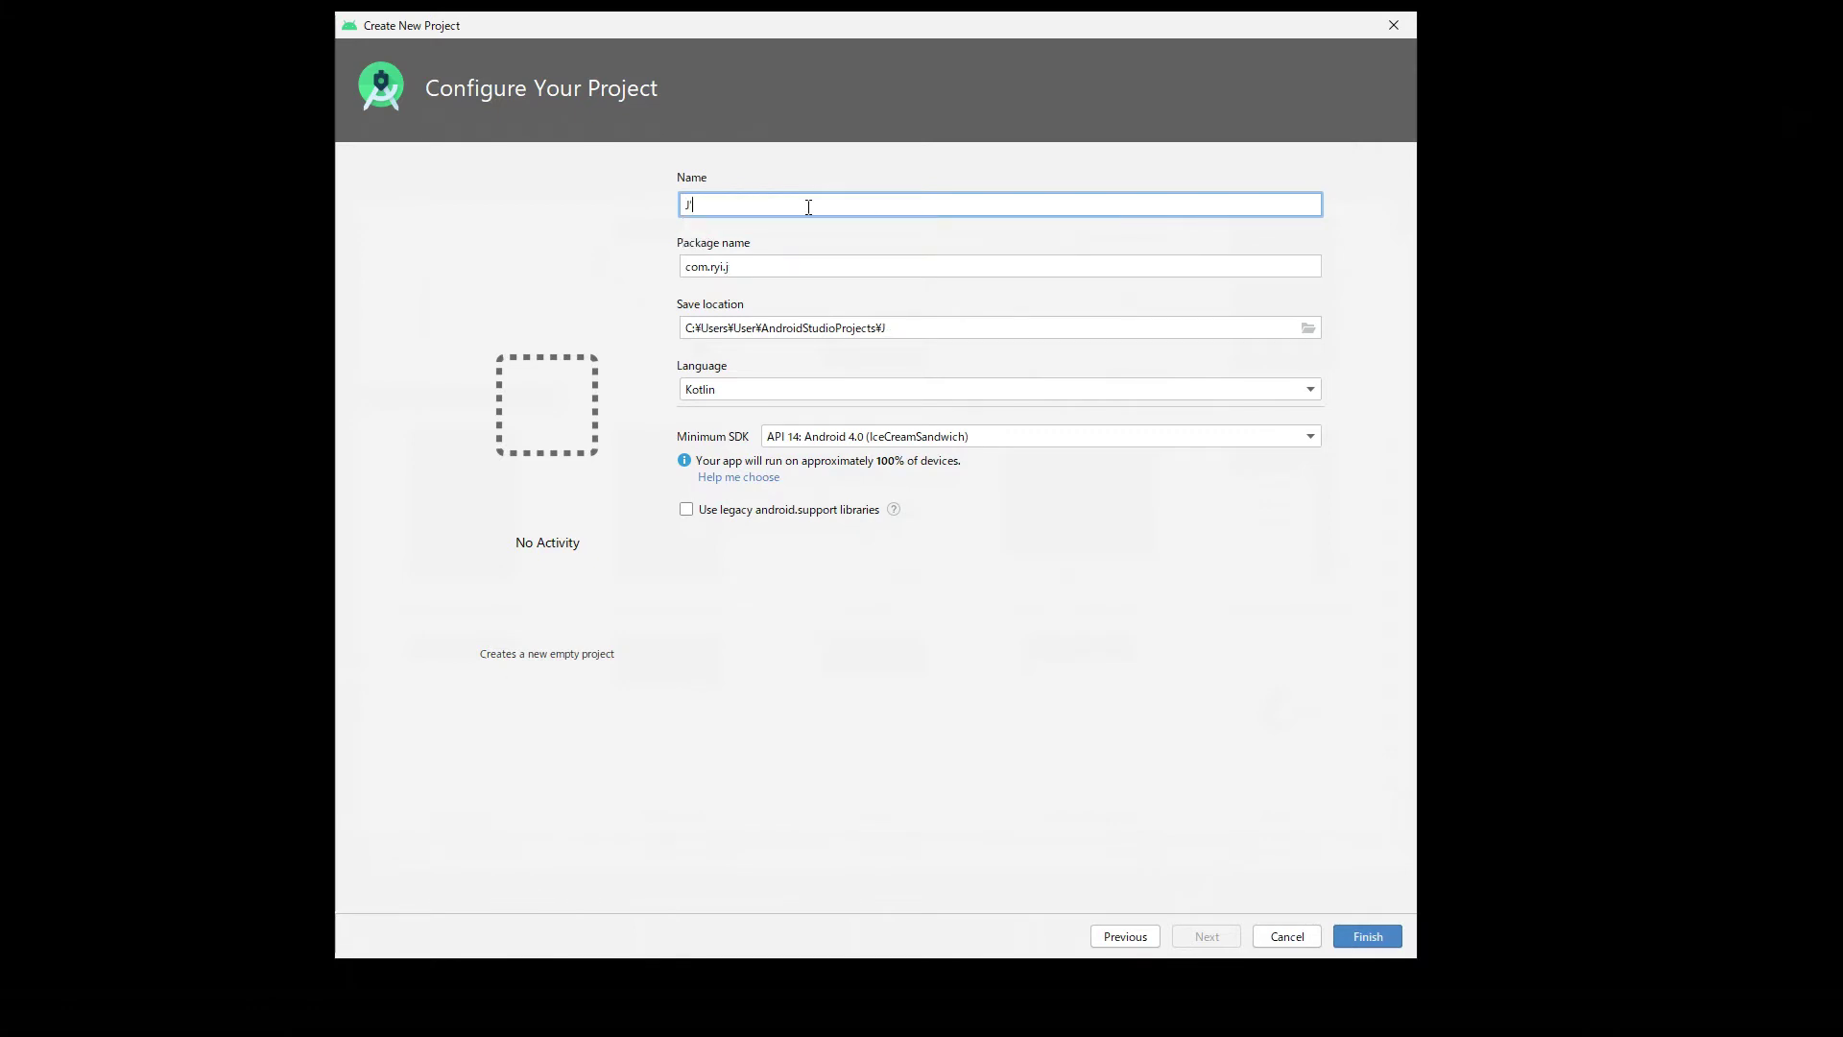
text(s Adventure)
click(1309, 391)
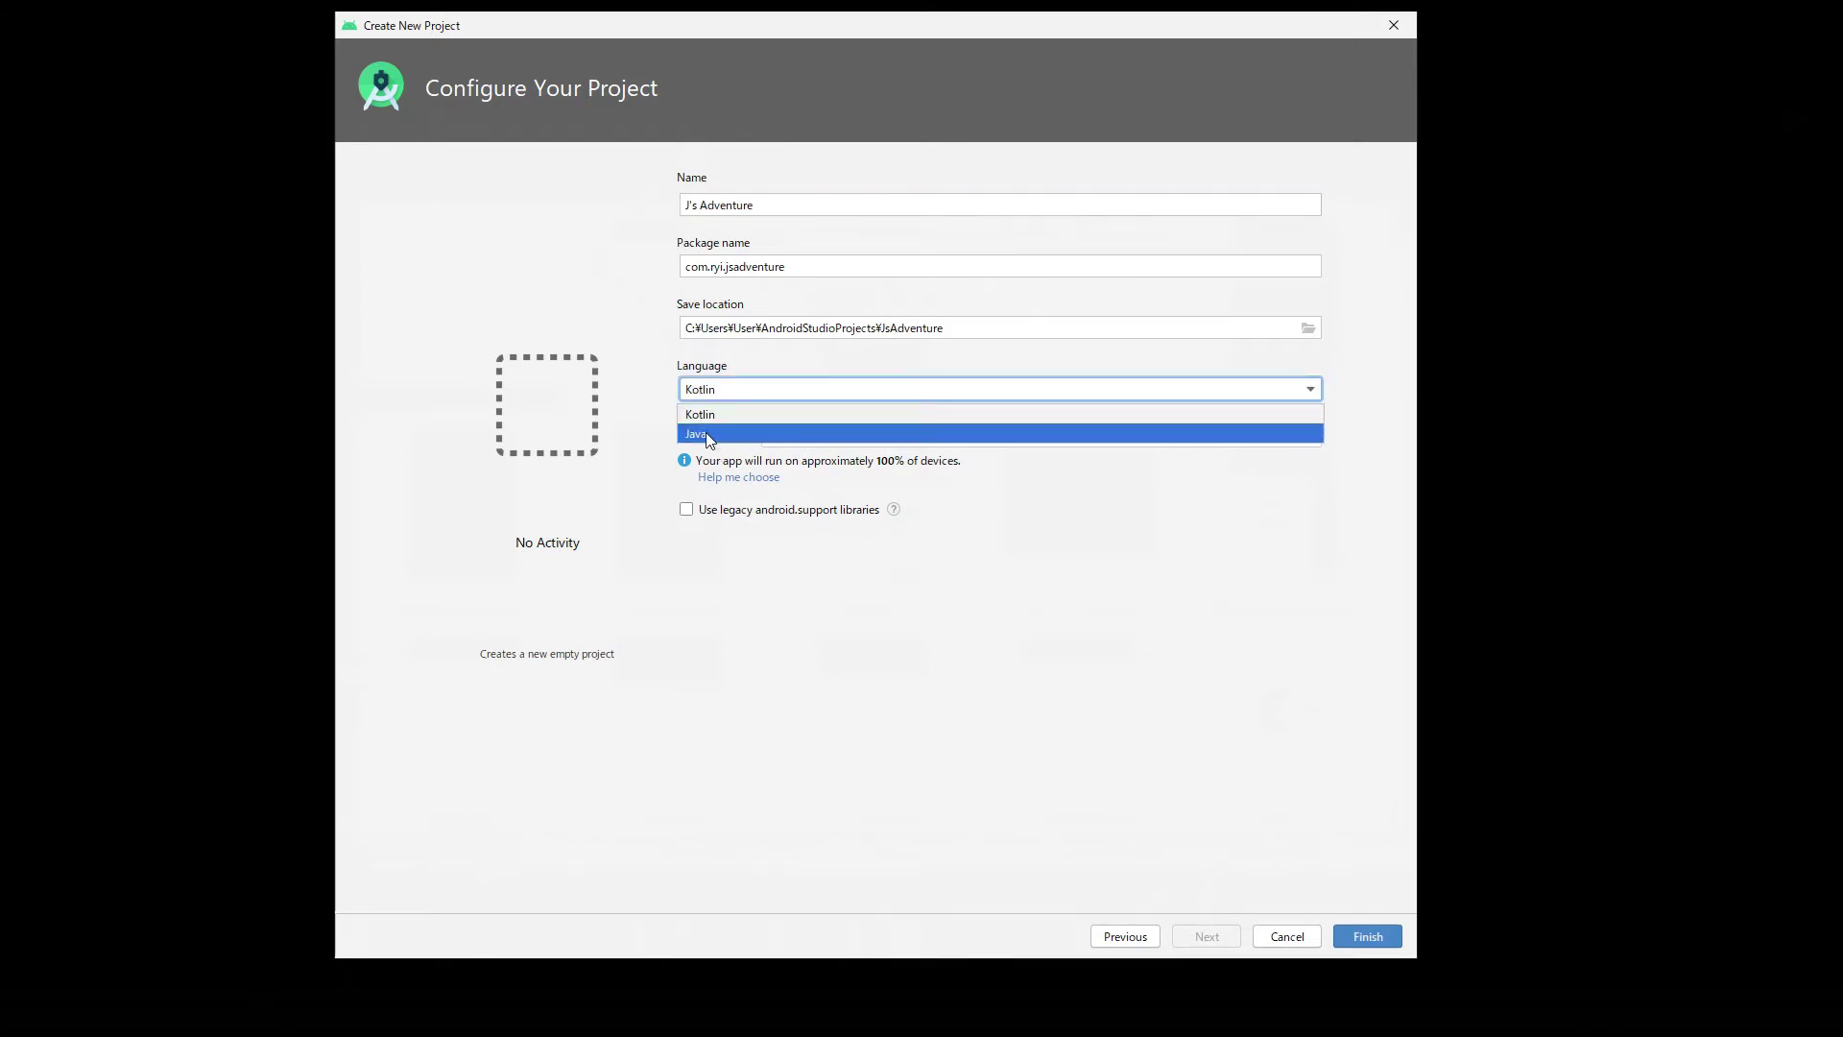
click(1212, 347)
click(719, 441)
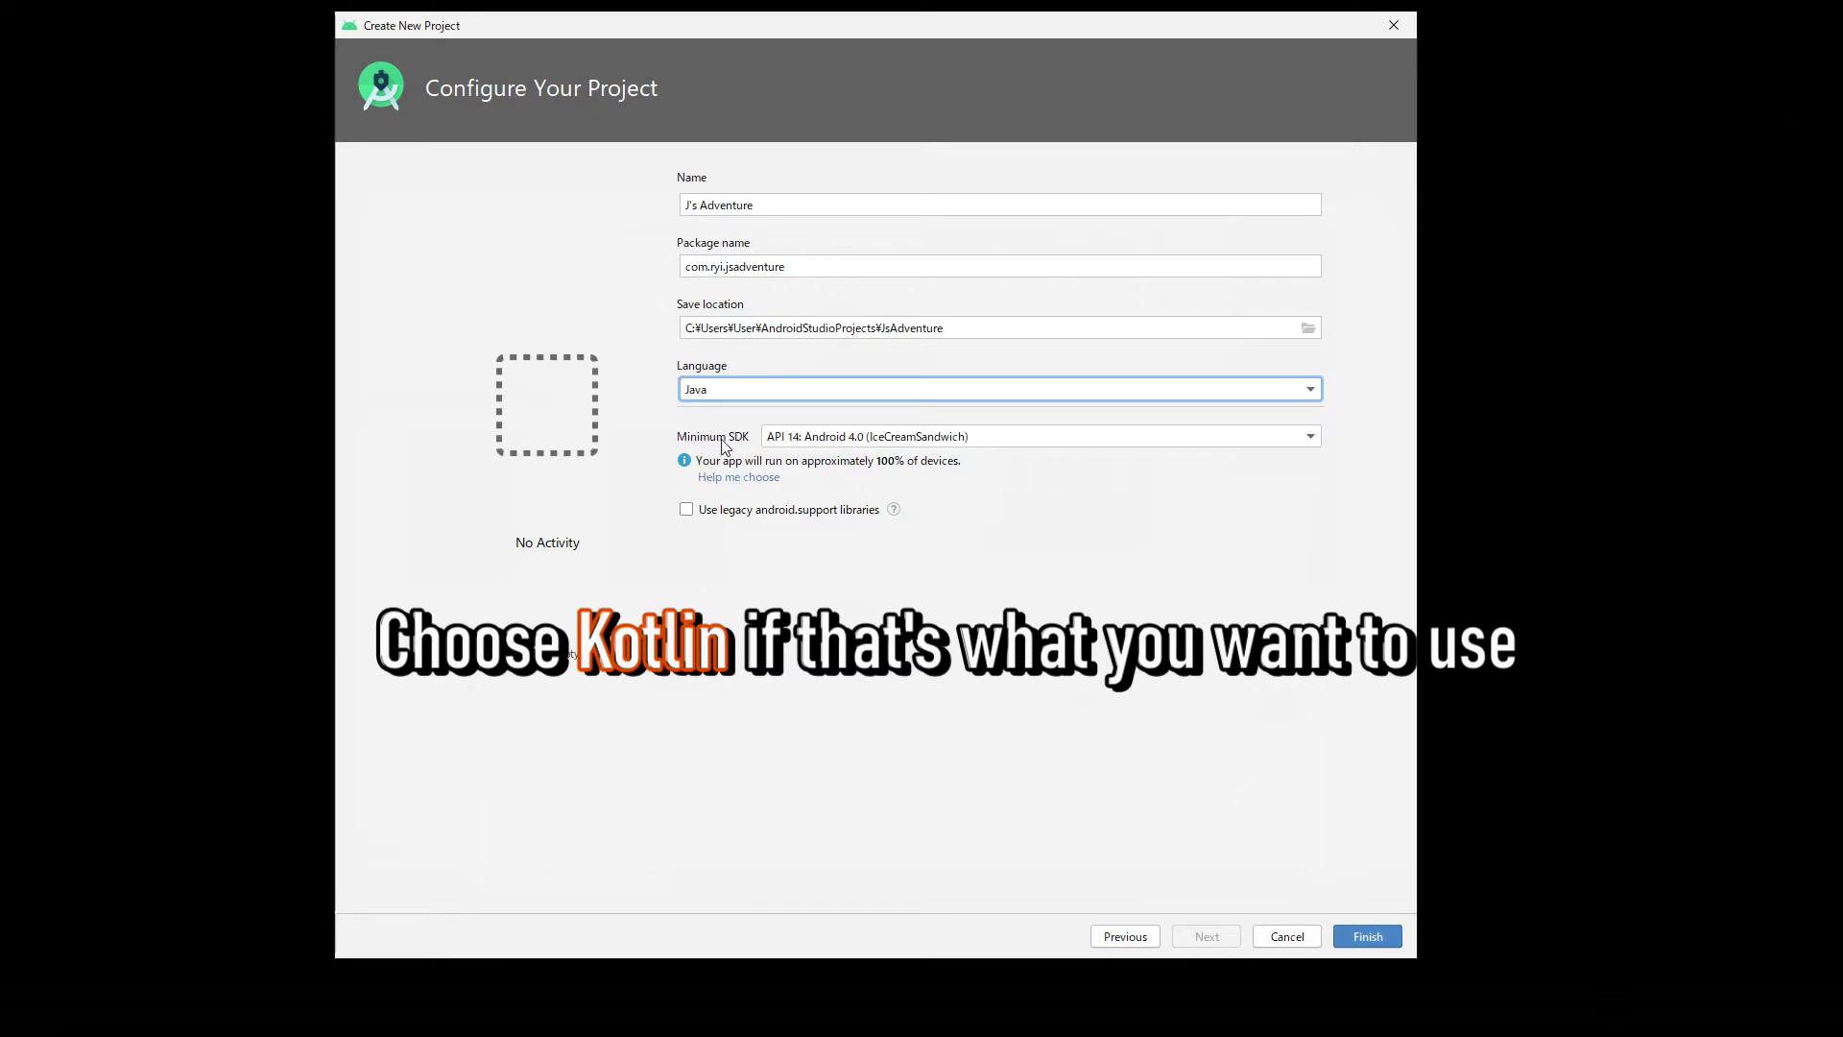
Look through the available minimum SDK versions up to API 30 and keep API 14: Android 4.0 (IceCreamSandwich)
key(Tab)
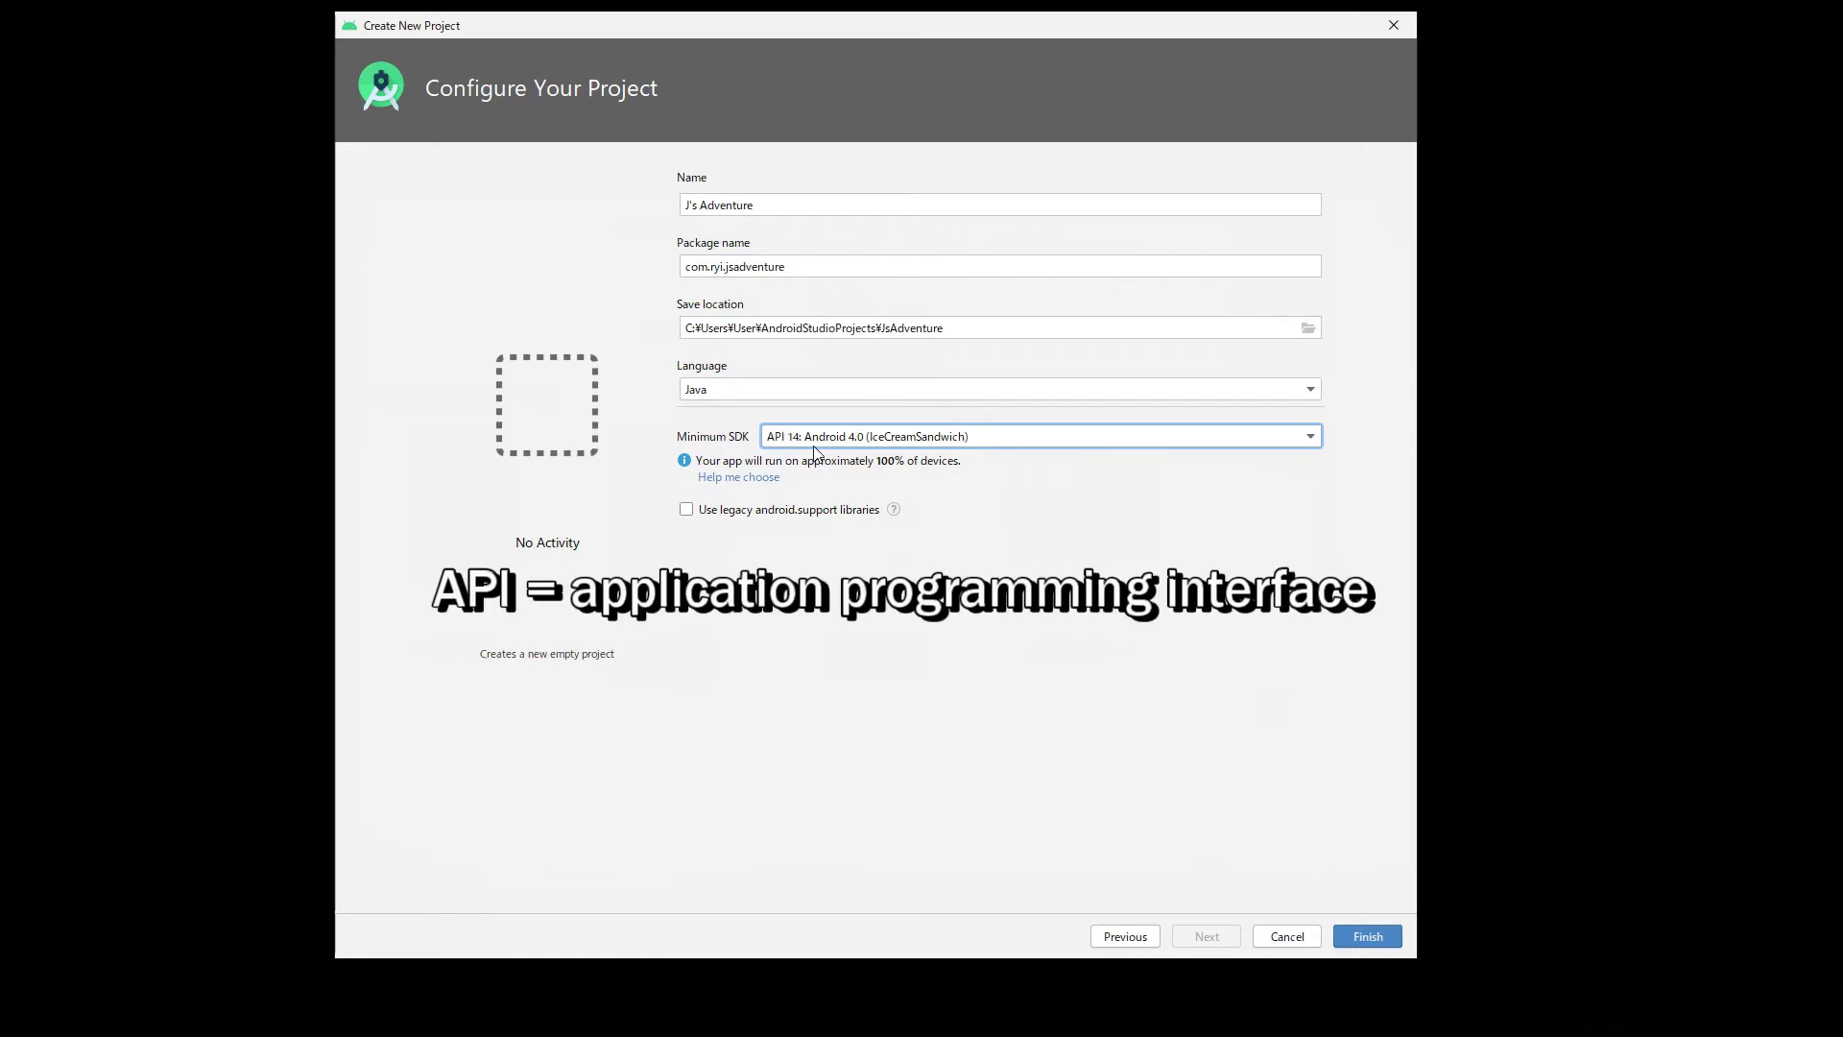
click(1314, 437)
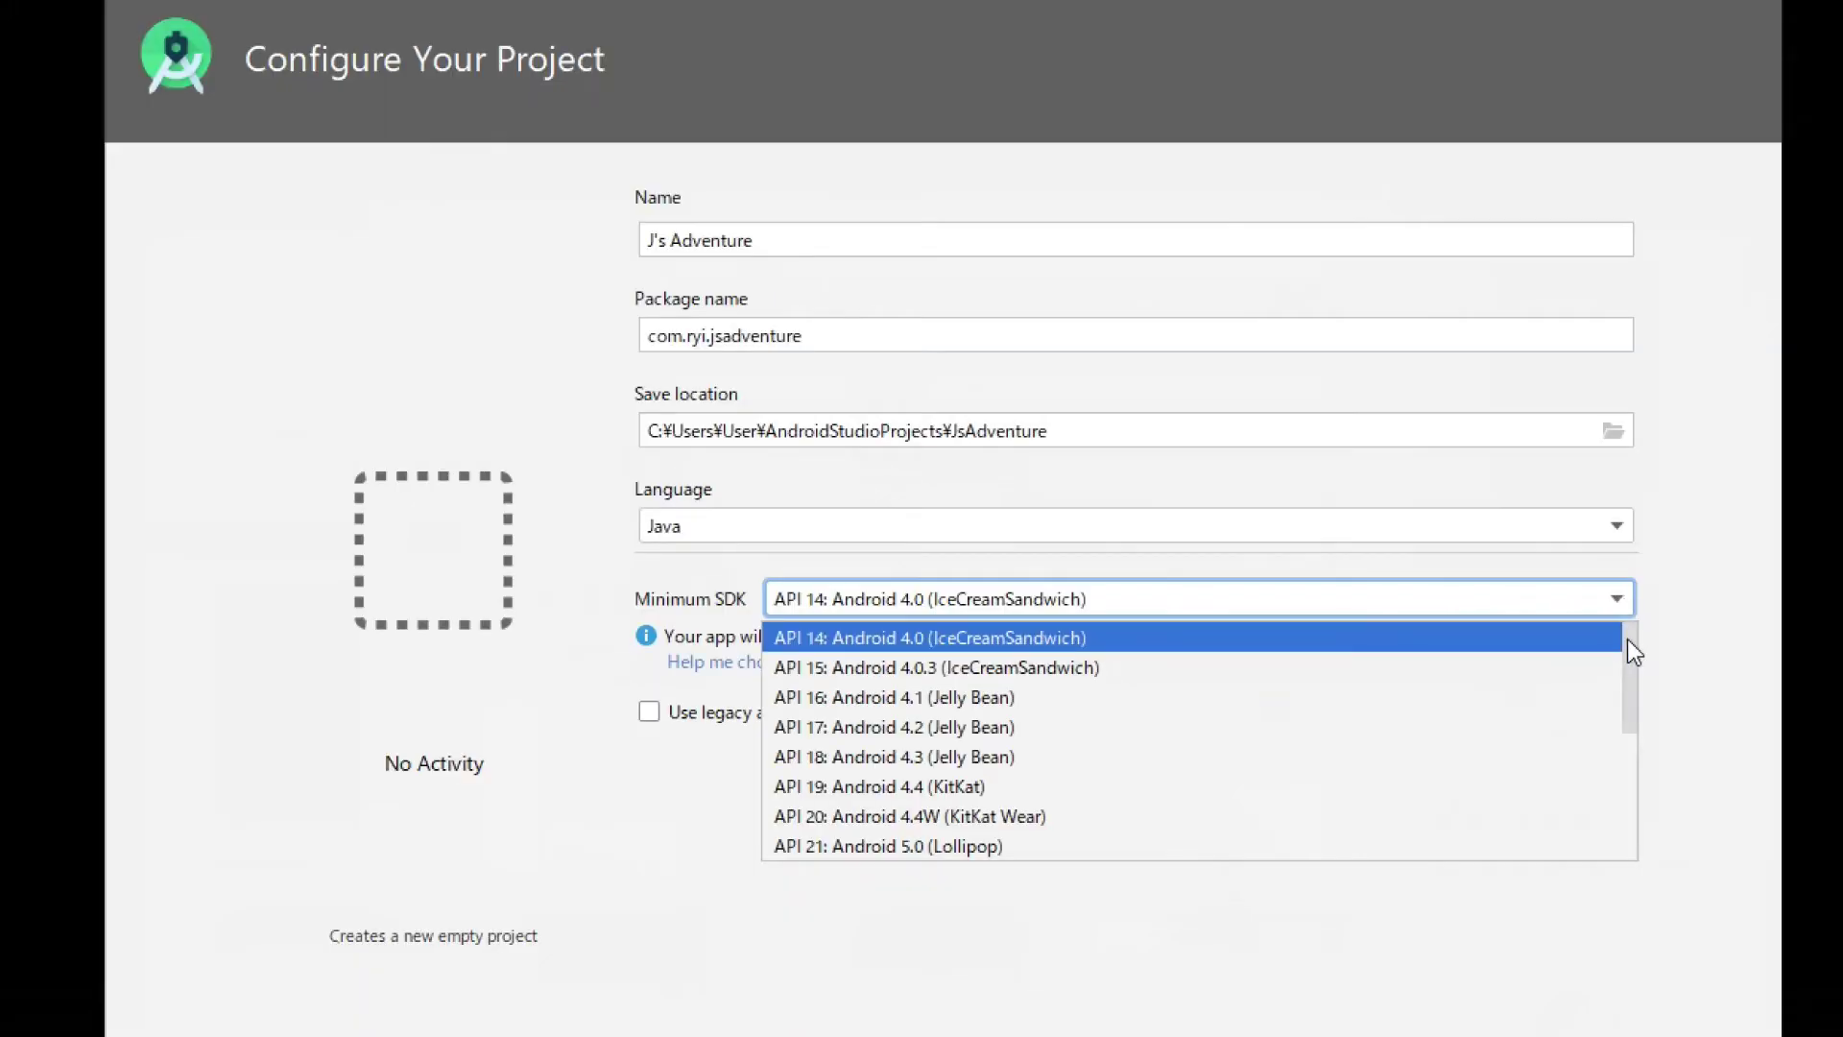
drag(1635, 638, 1635, 787)
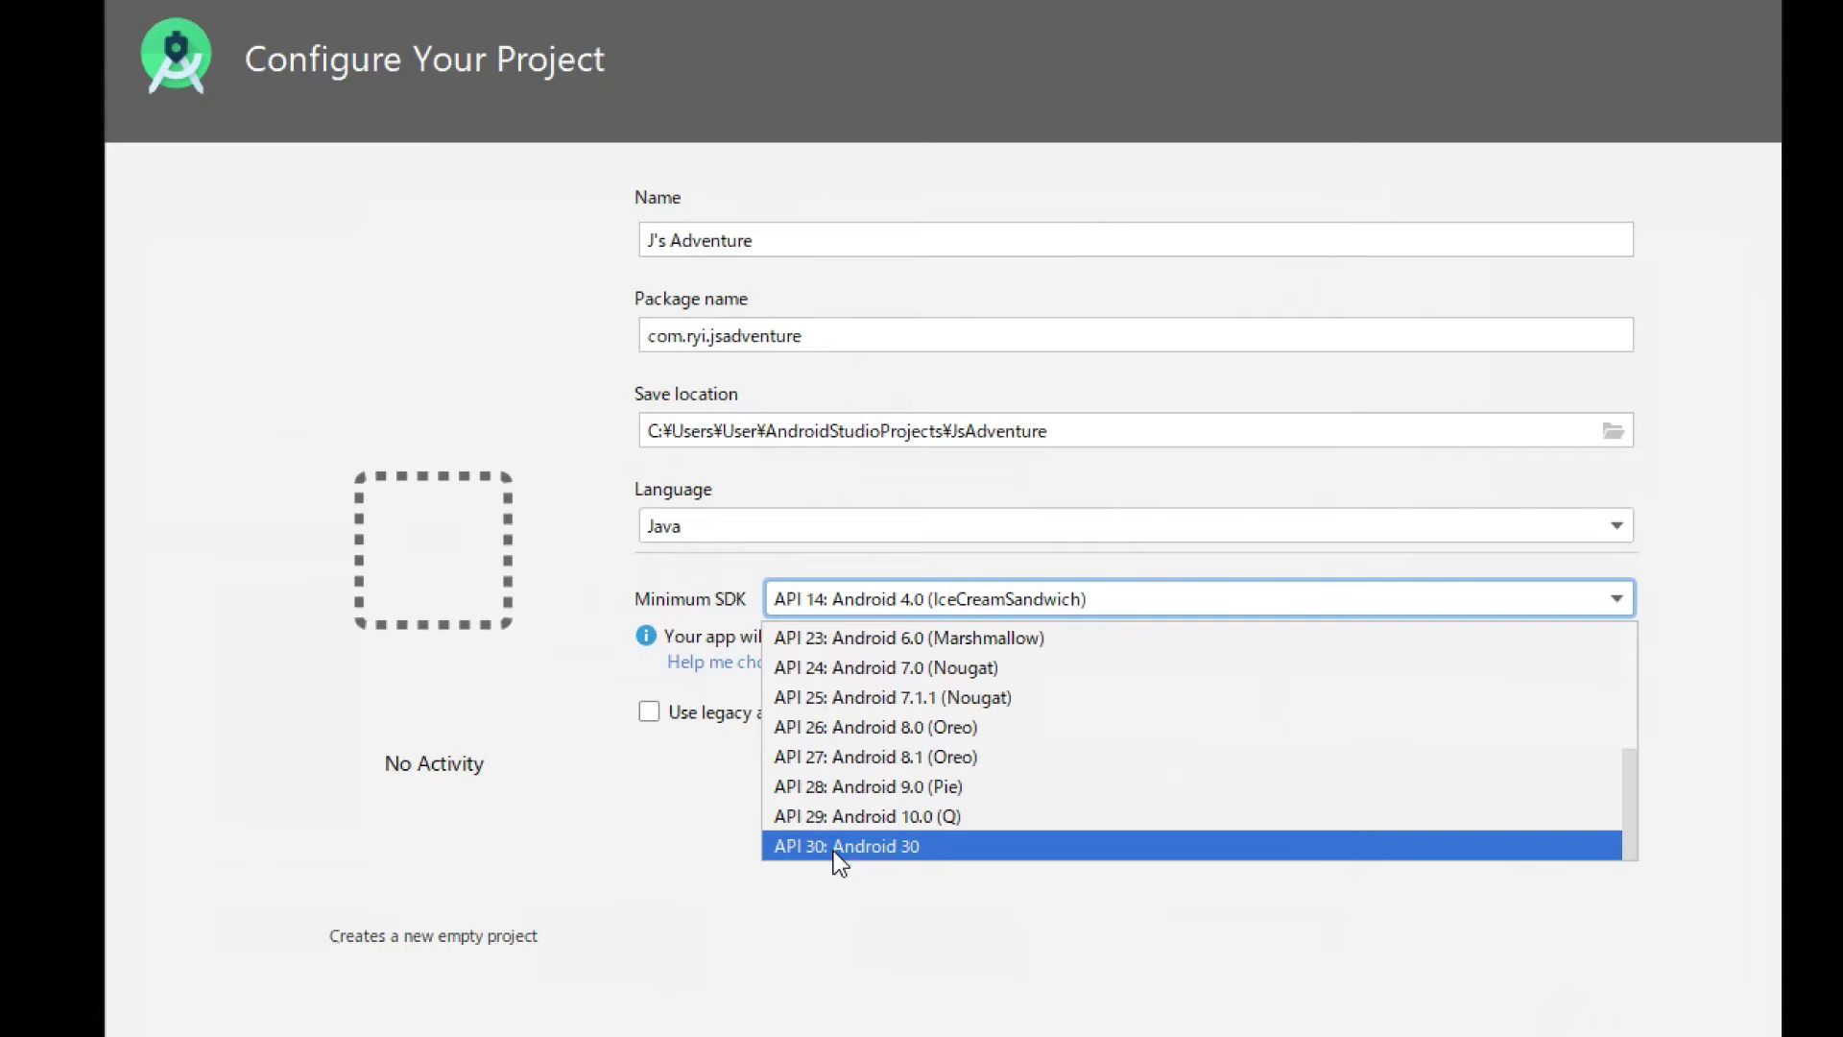
drag(1632, 760, 1520, 620)
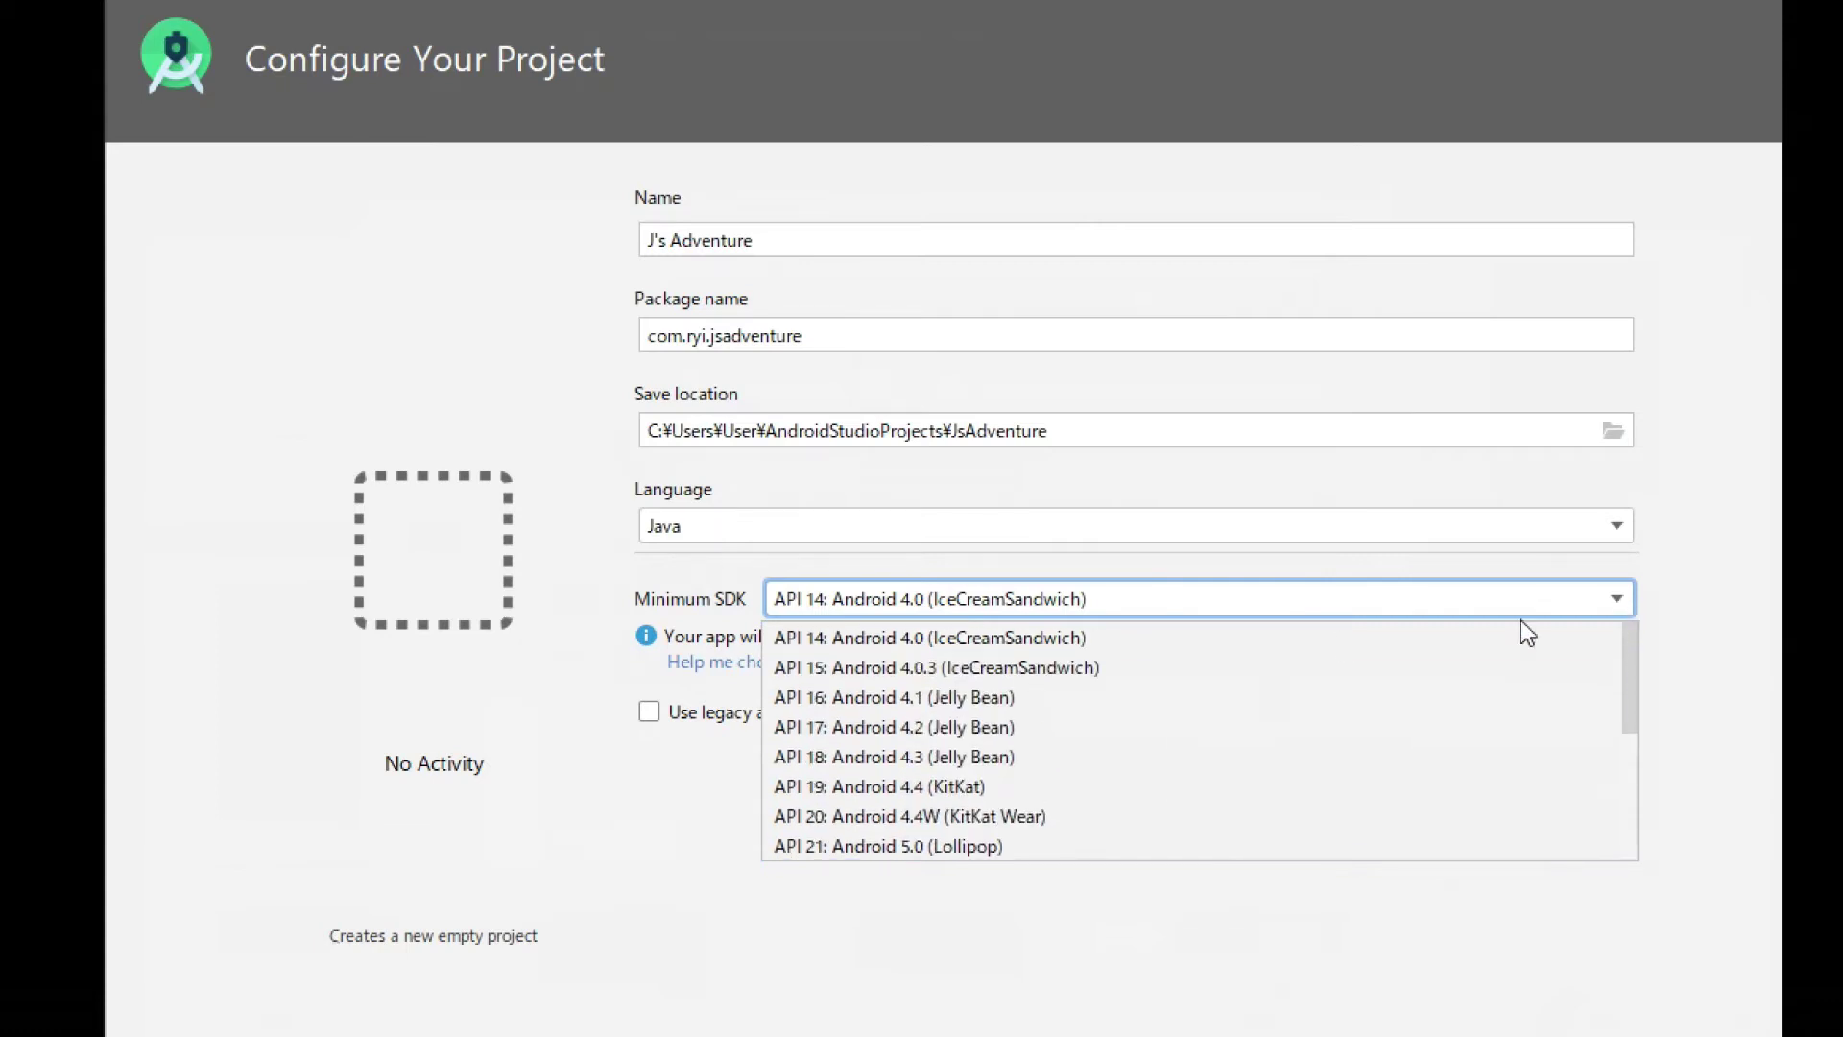
click(1011, 637)
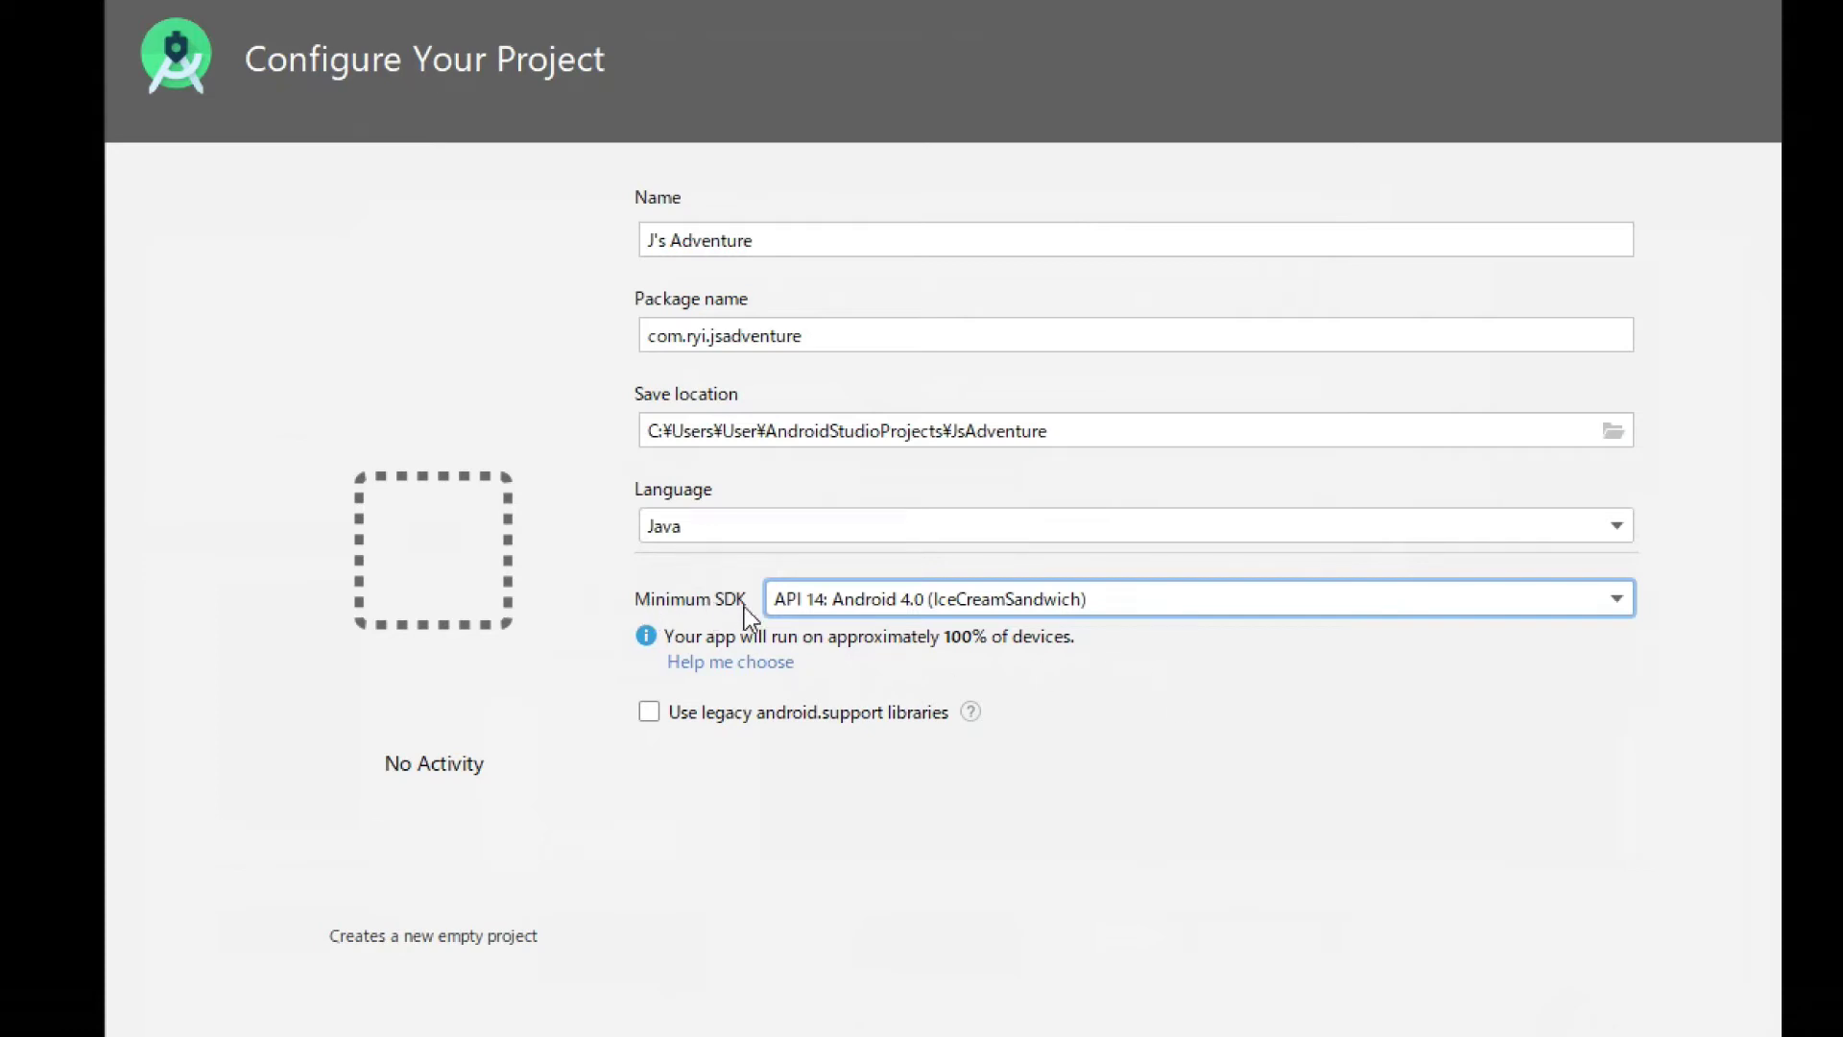
Try API 28: Android 9.0 (Pie) and API 18: Android 4.3 (Jelly Bean) as the minimum SDK
click(1619, 599)
drag(1632, 670, 1629, 800)
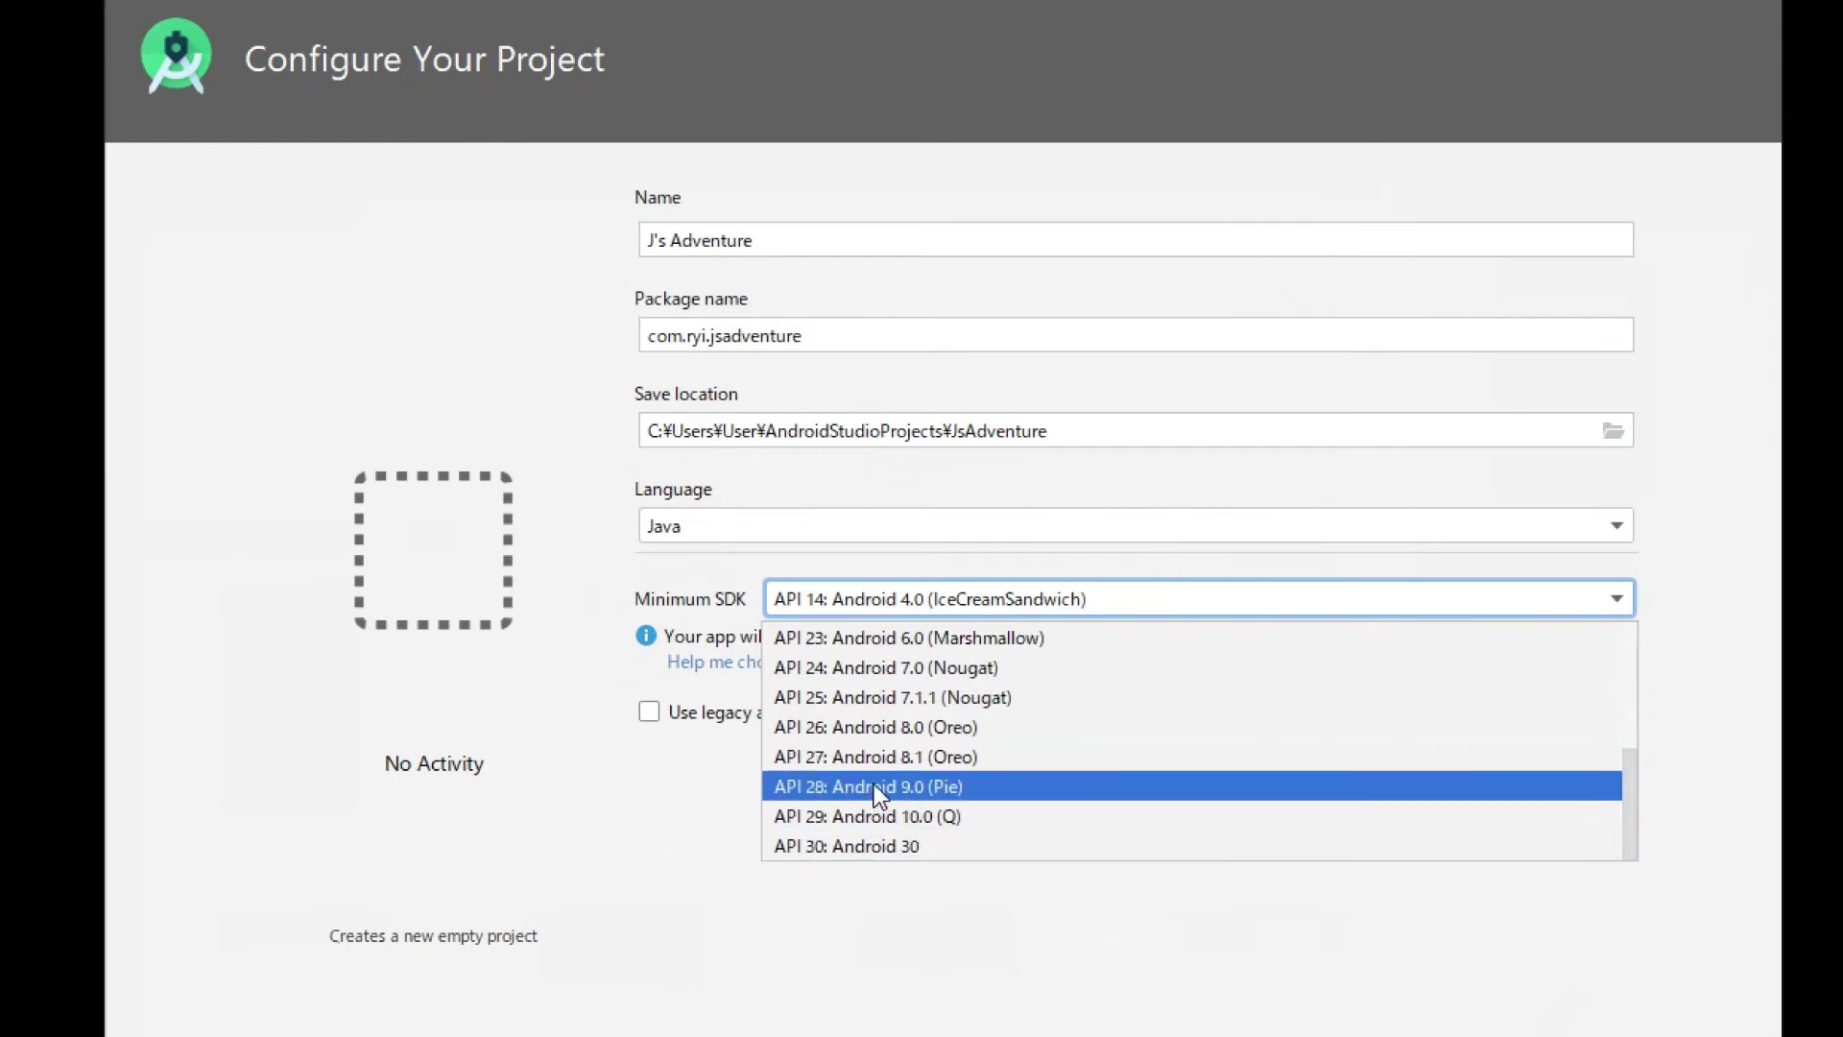
click(850, 803)
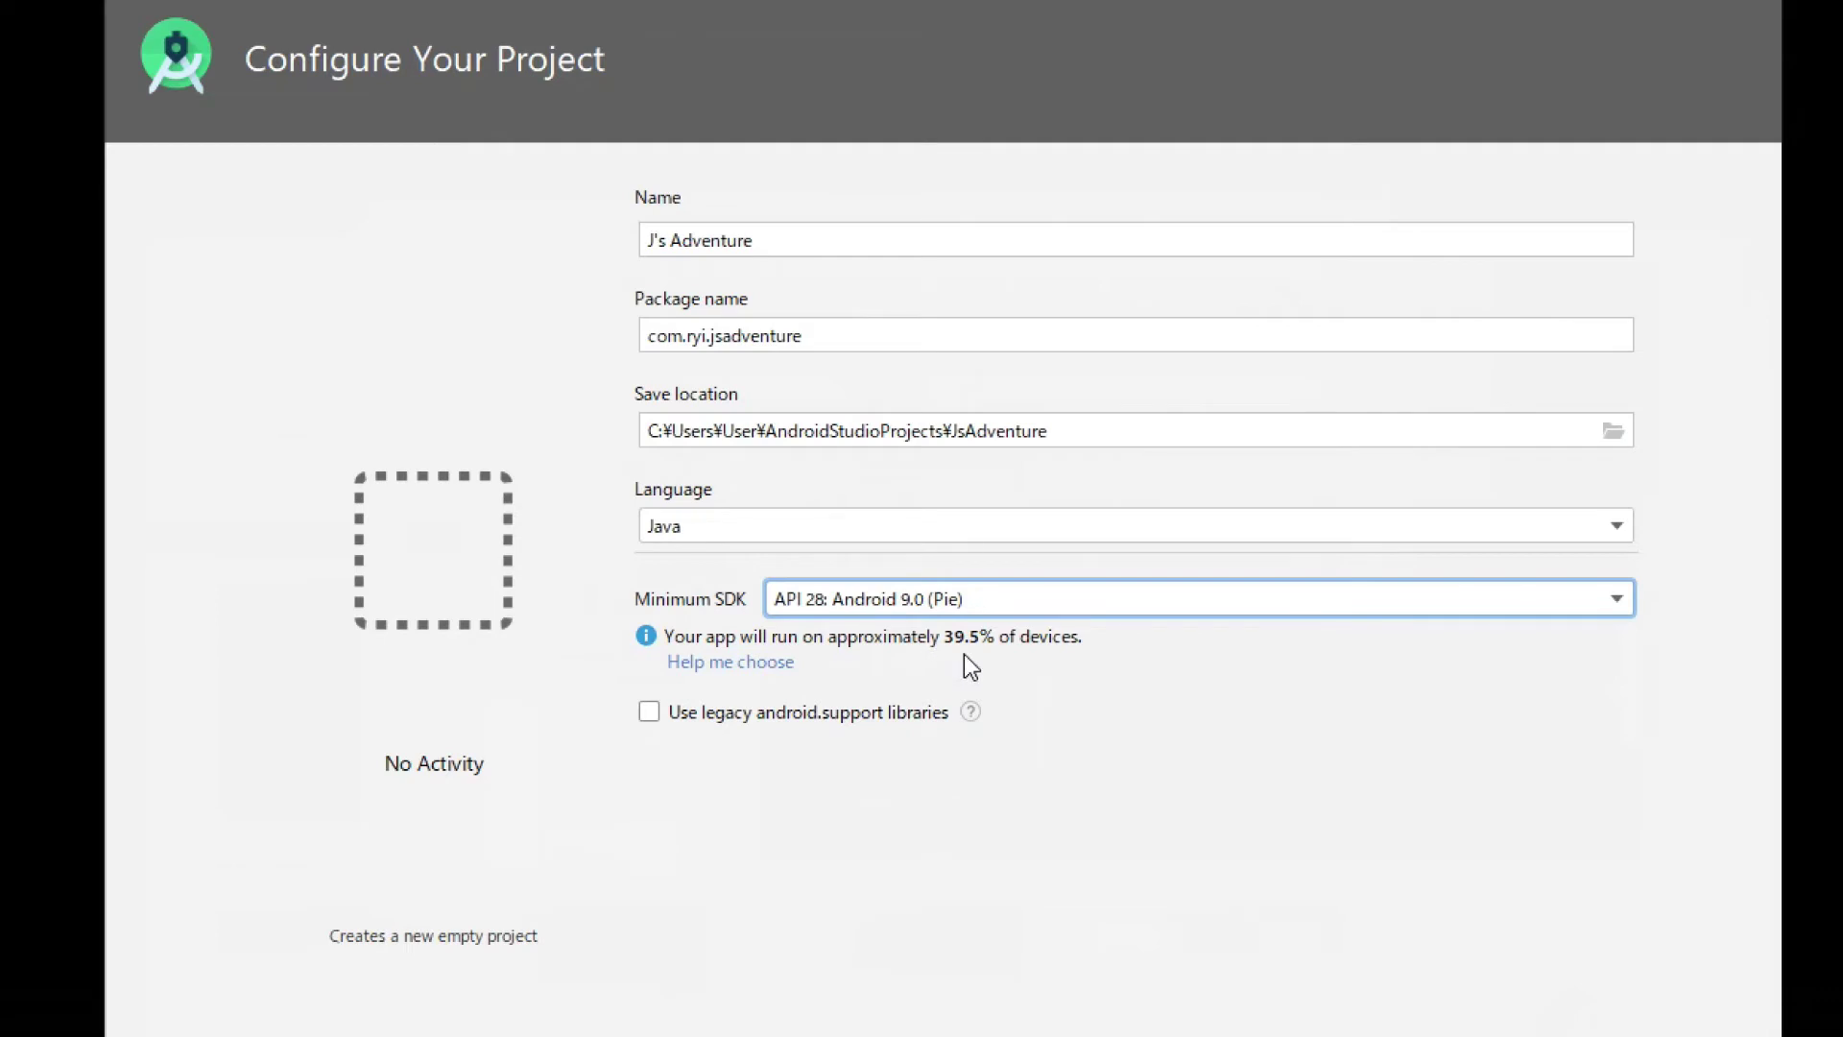
click(1616, 598)
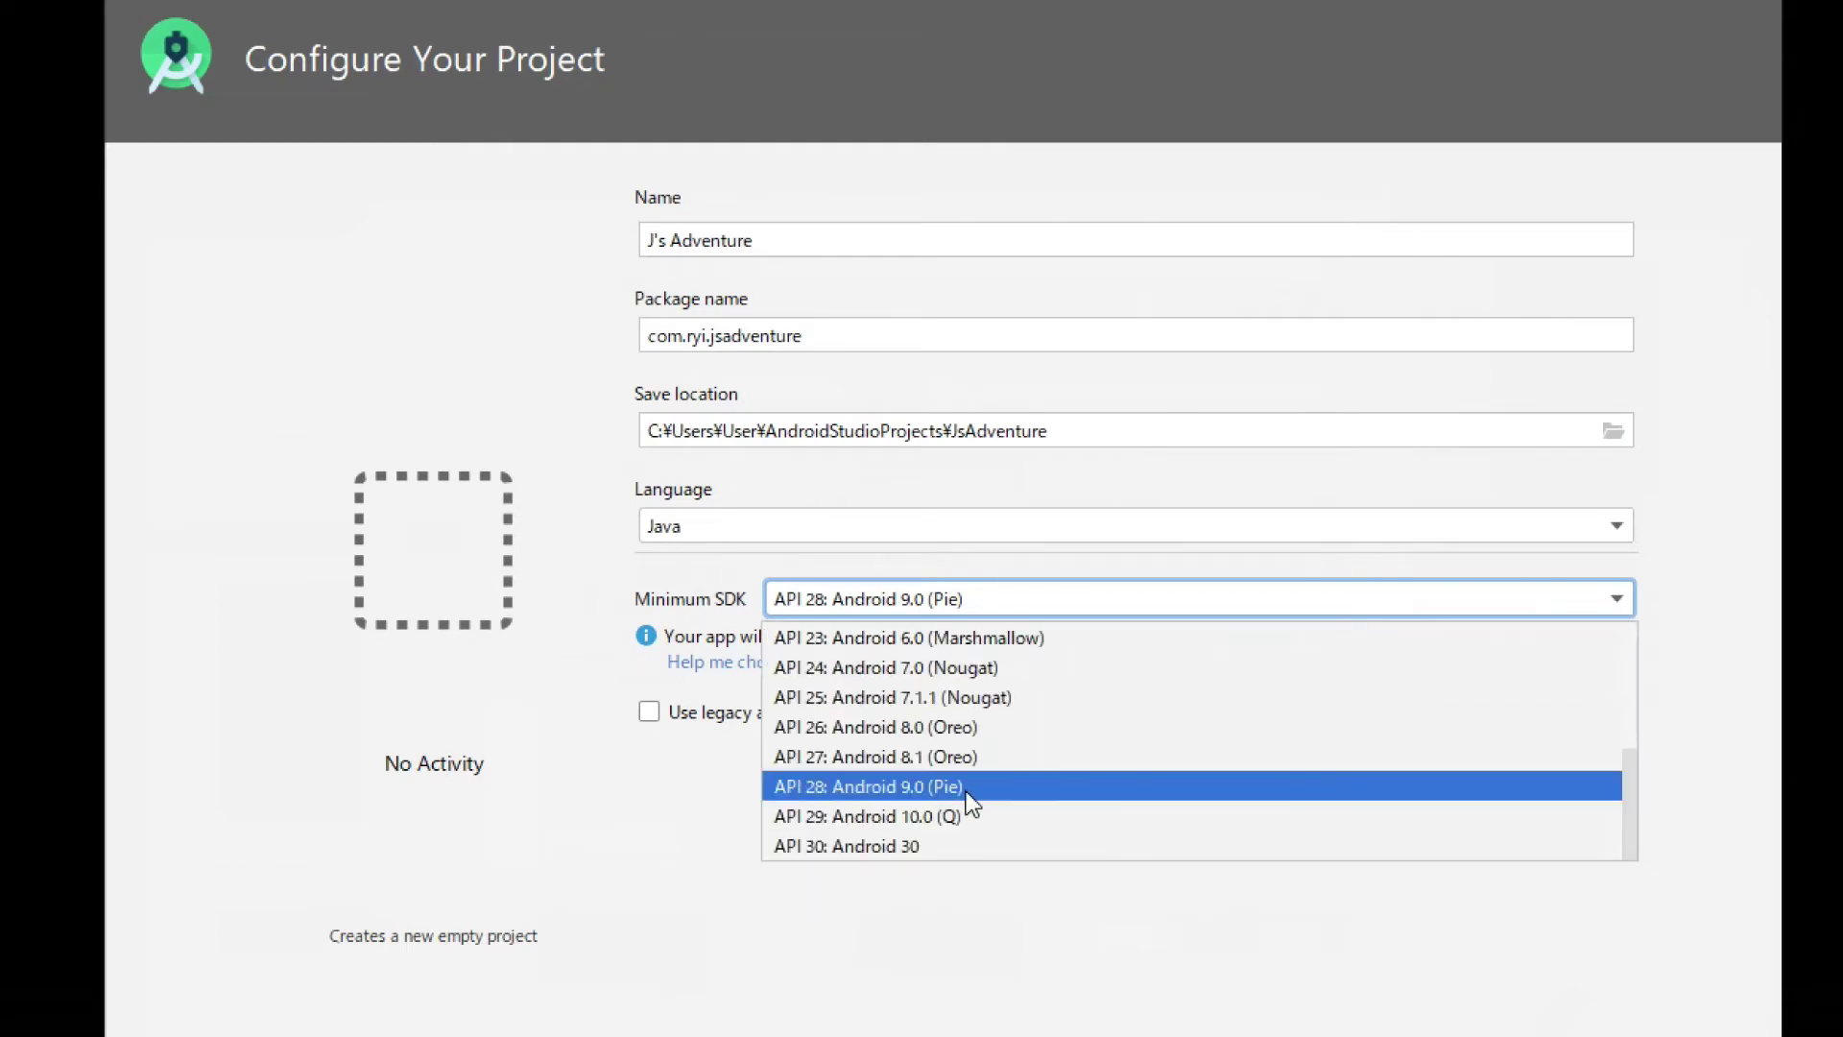
click(861, 699)
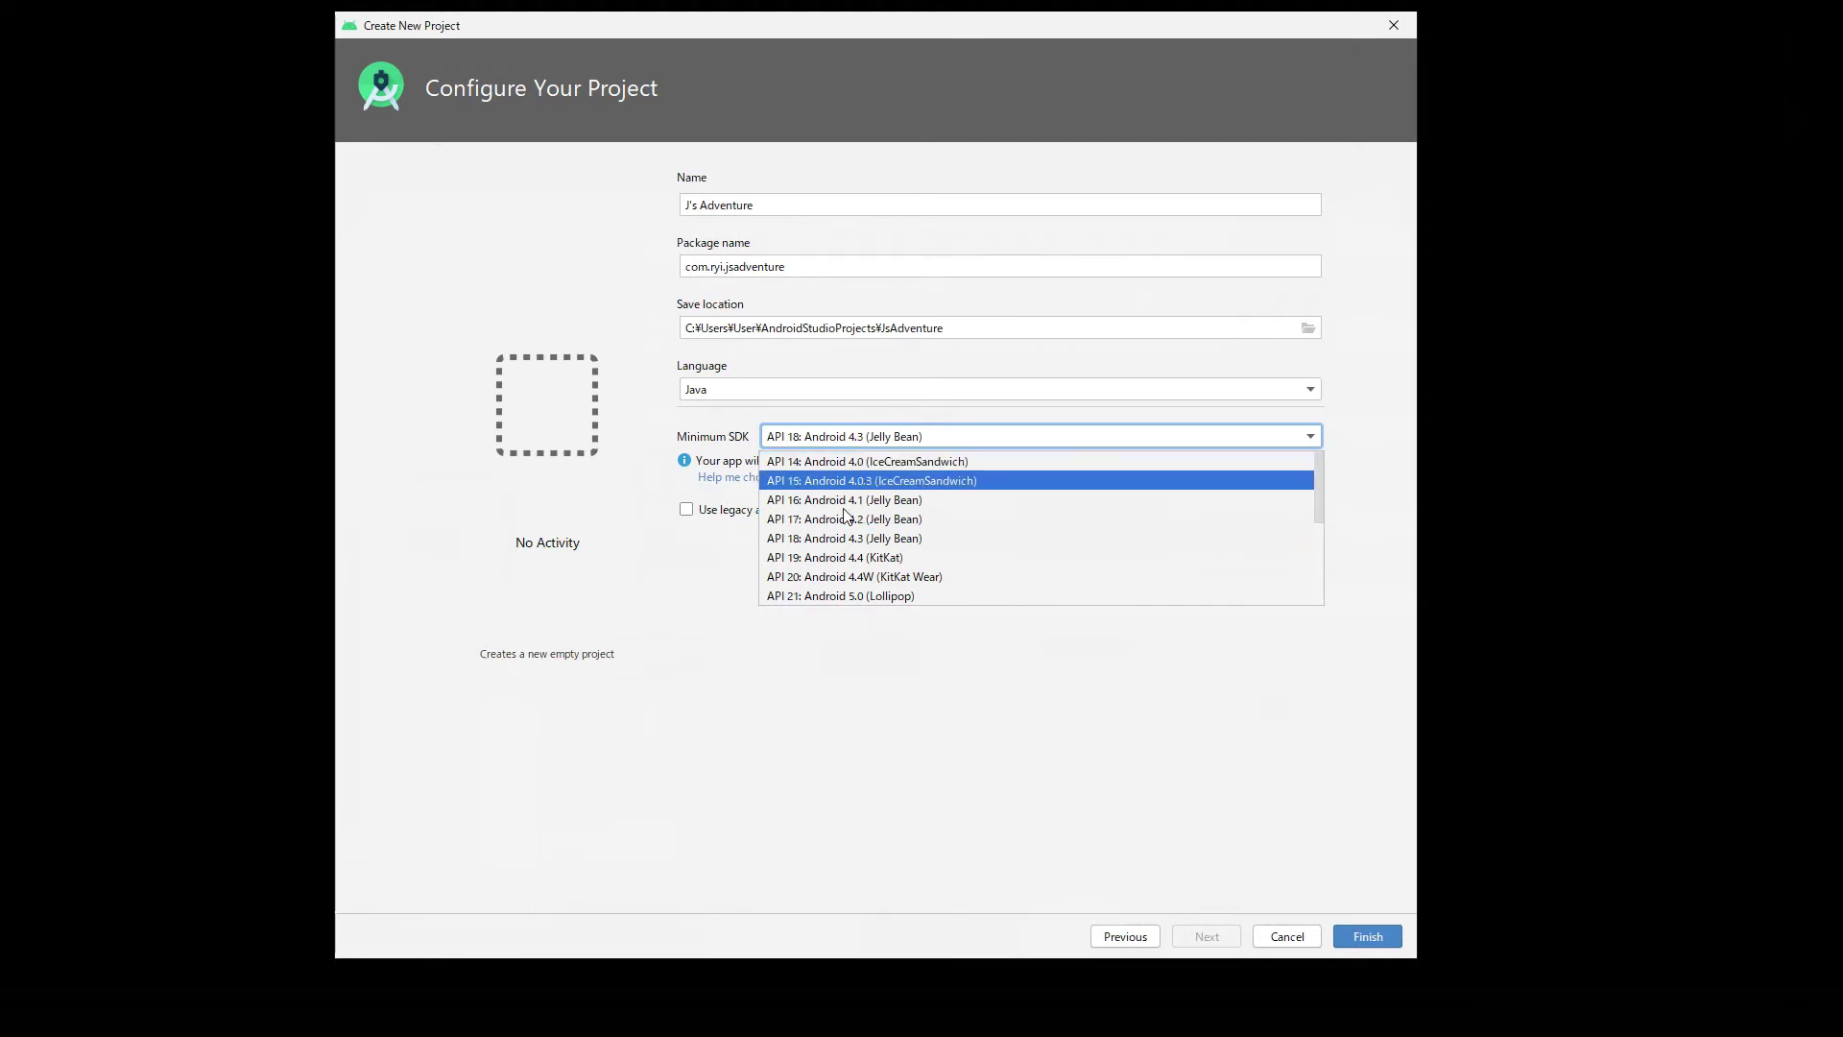
Set the minimum SDK to API 14: Android 4.0 (IceCreamSandwich) and create the project
click(819, 464)
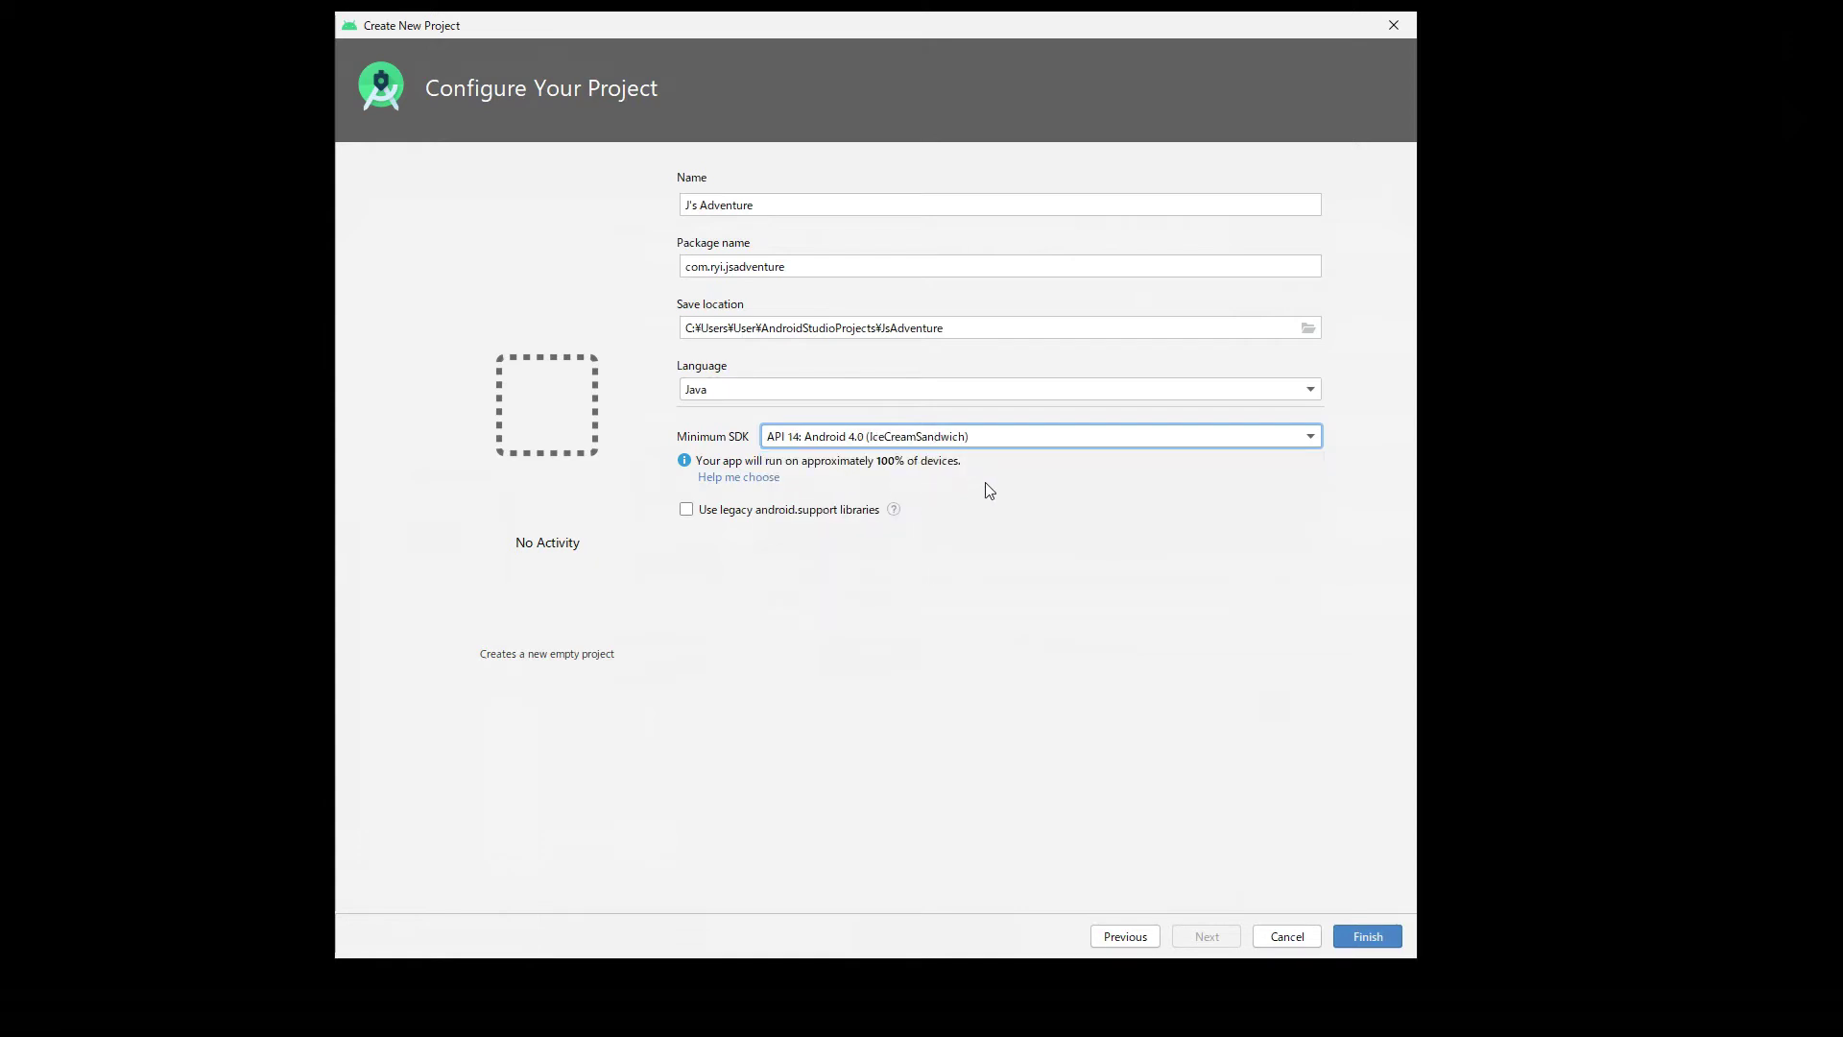
click(1379, 936)
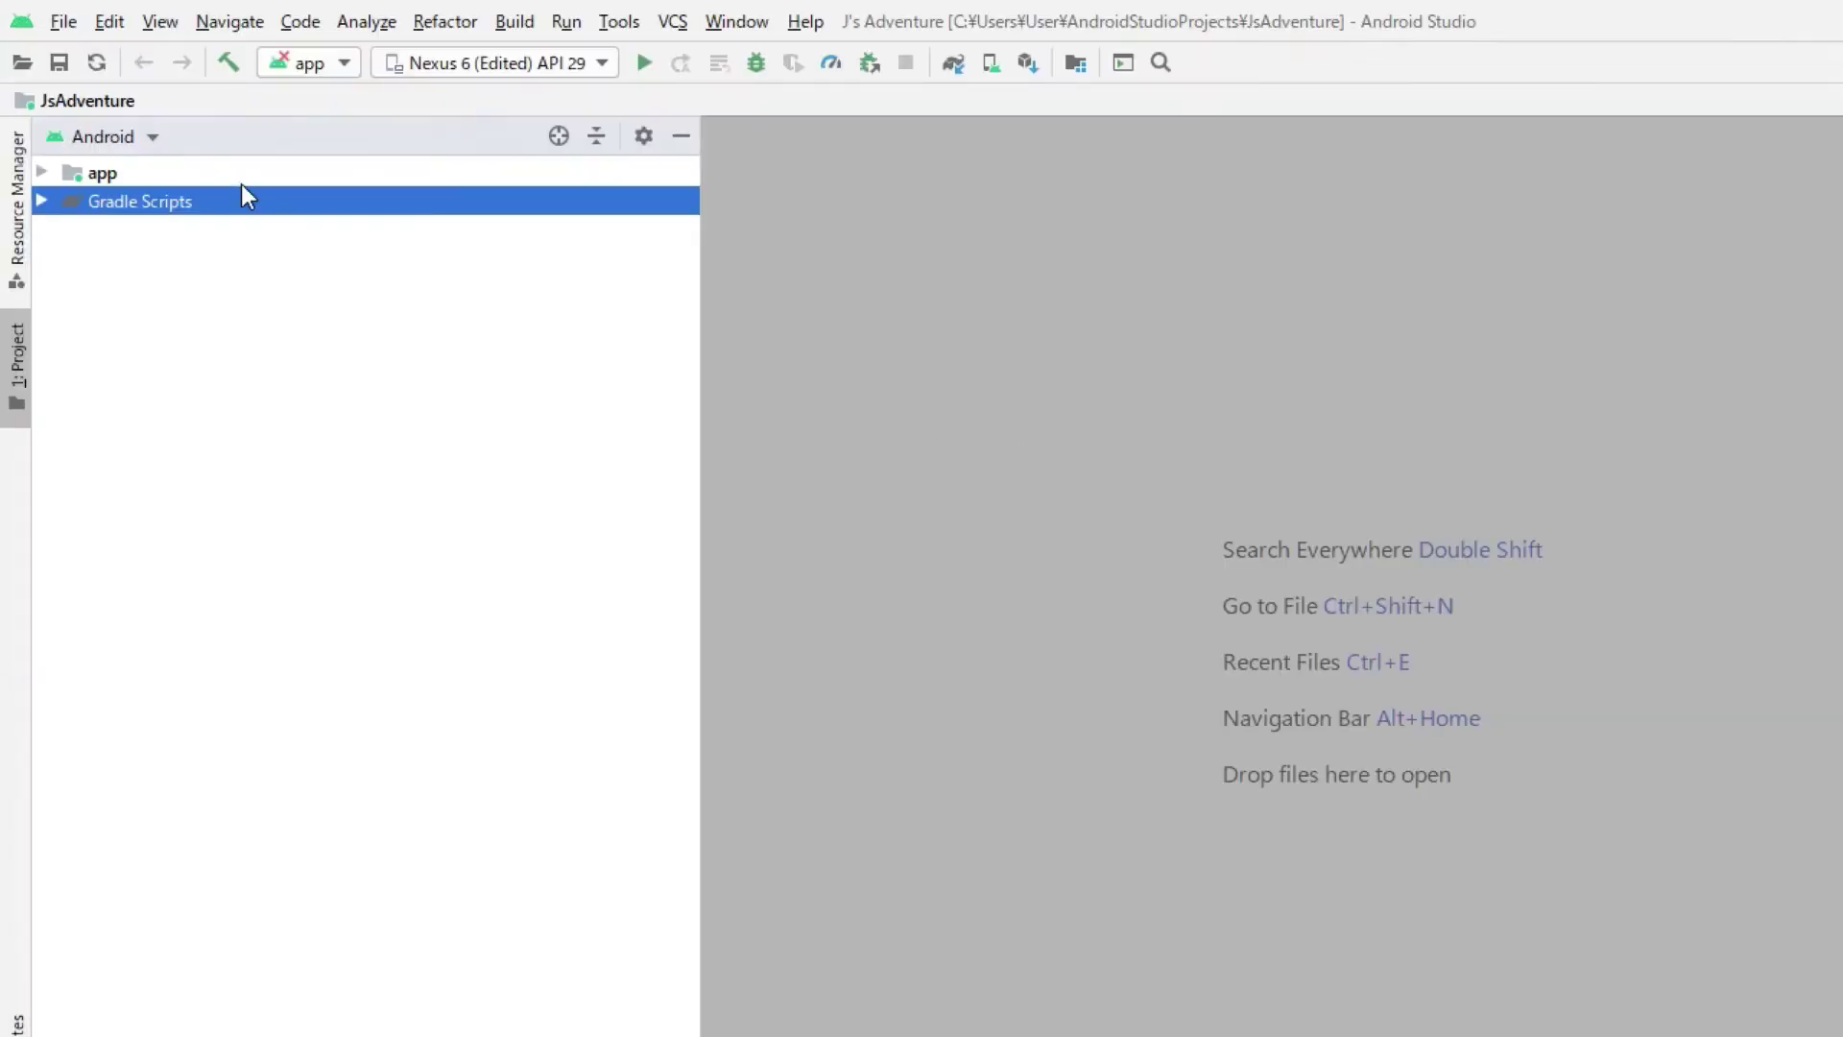
Compare the Project and Android views of the file tree, and expand the app module in the Android view
click(149, 139)
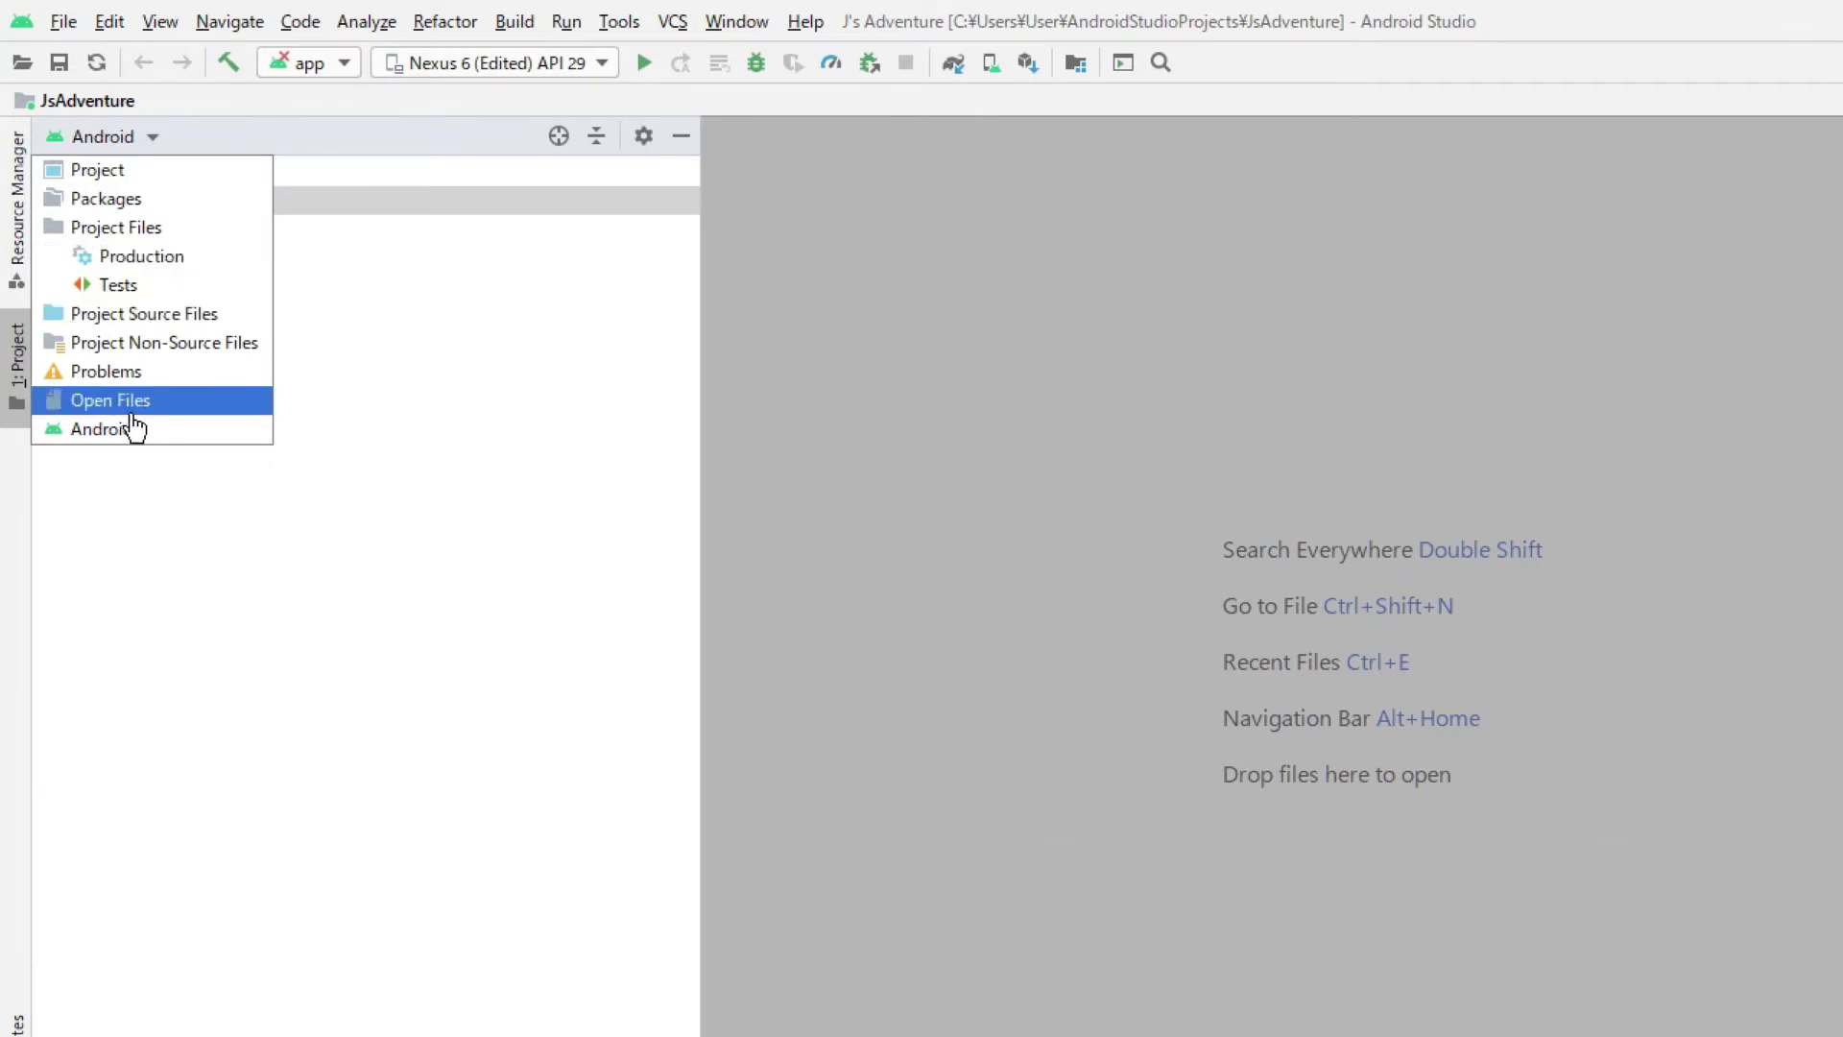
click(96, 175)
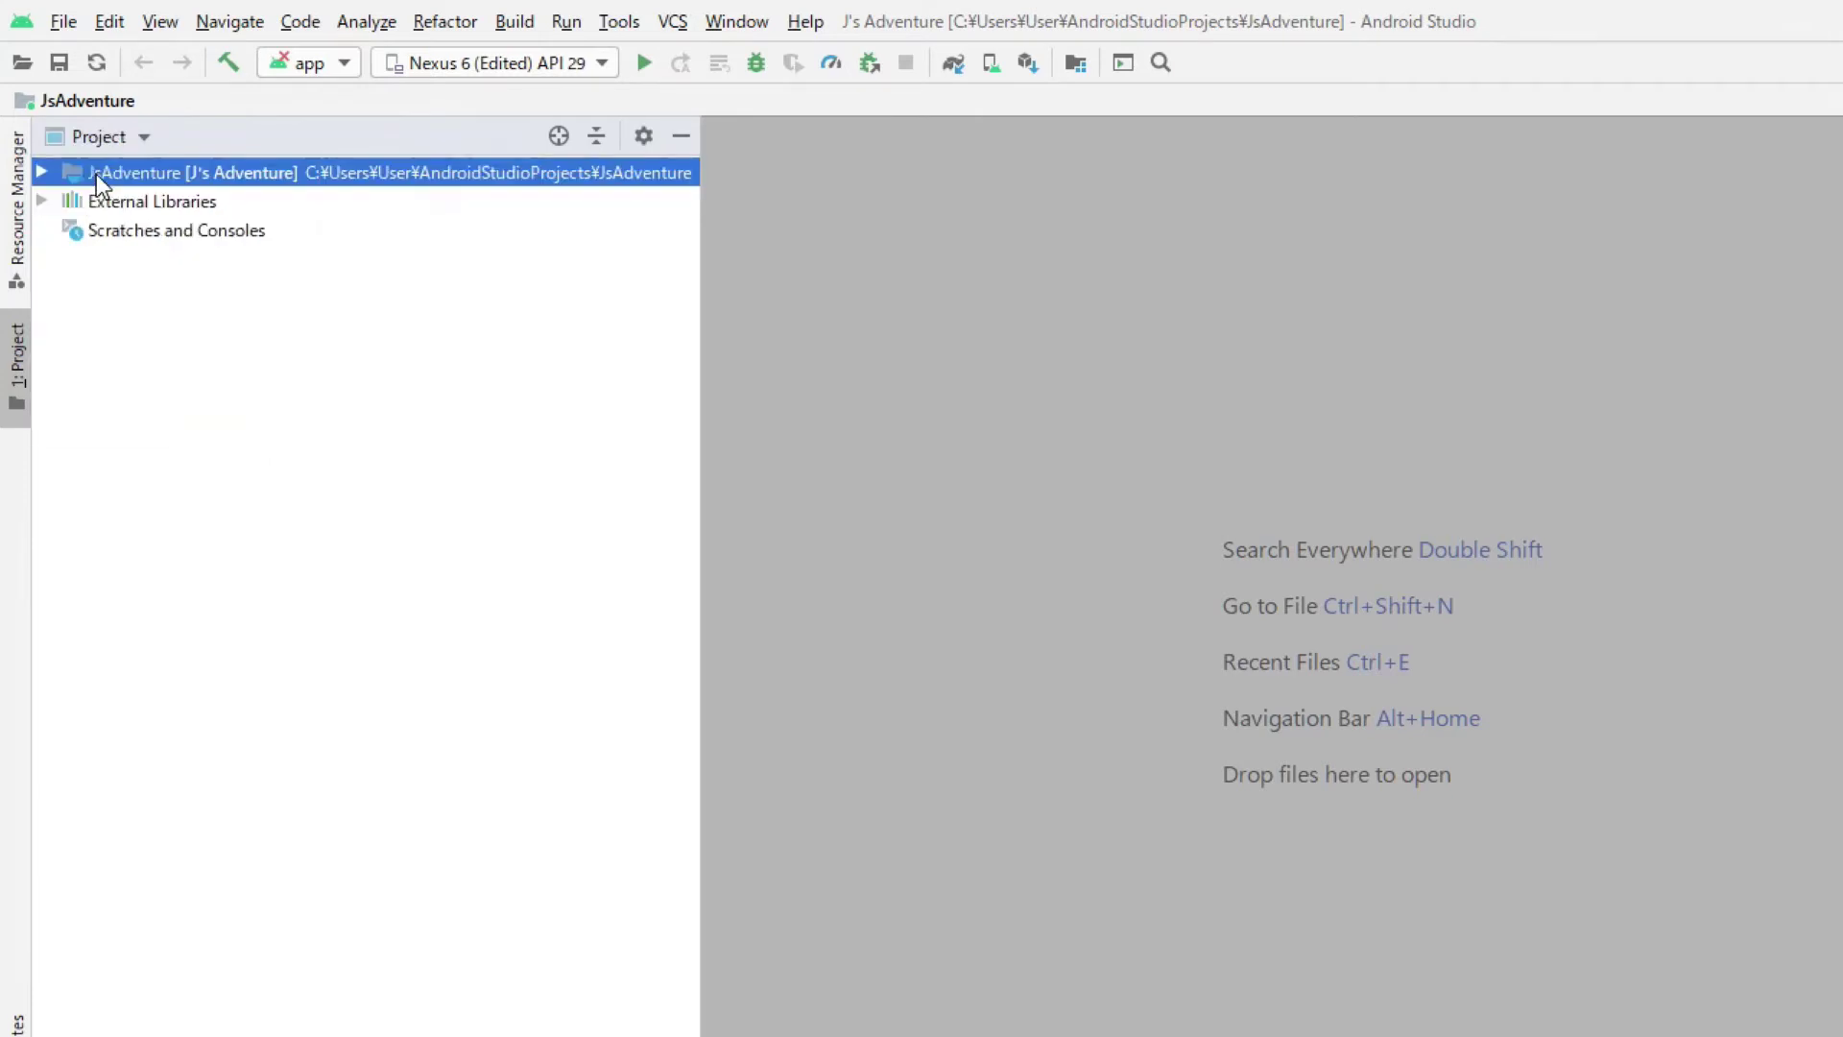
click(106, 136)
click(105, 429)
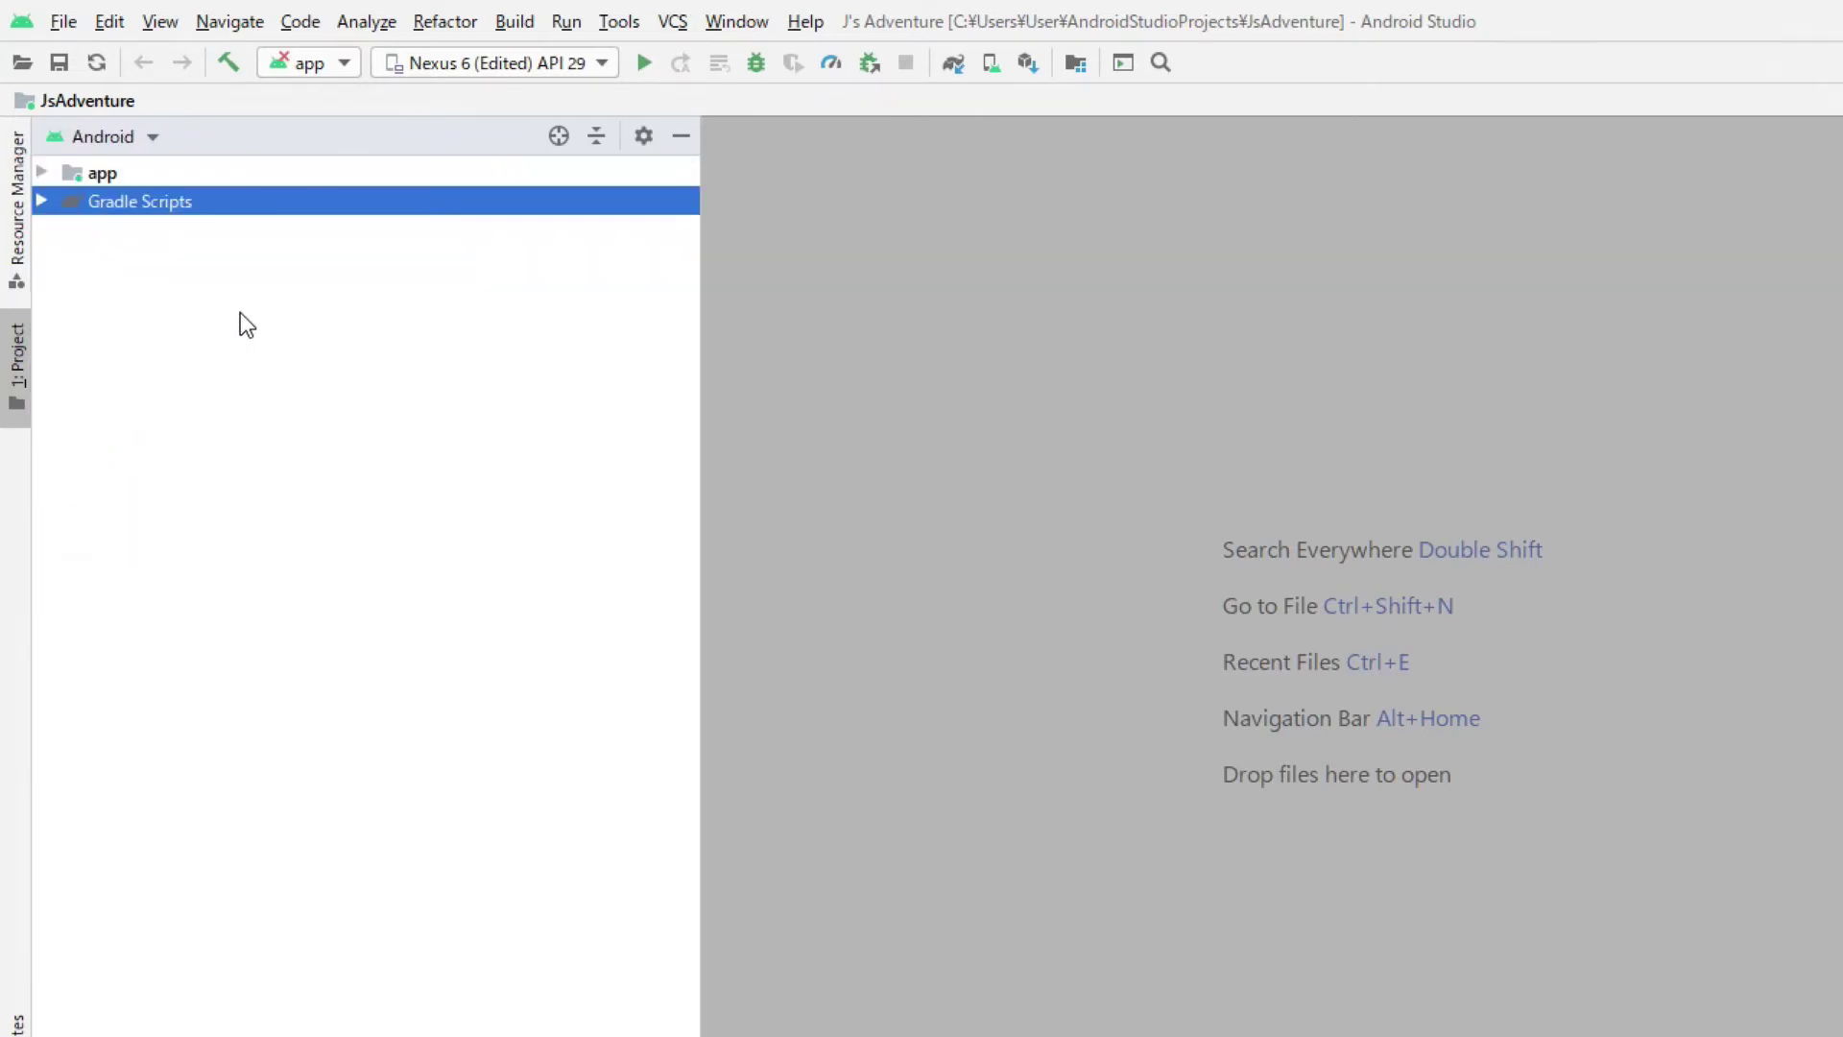
click(41, 173)
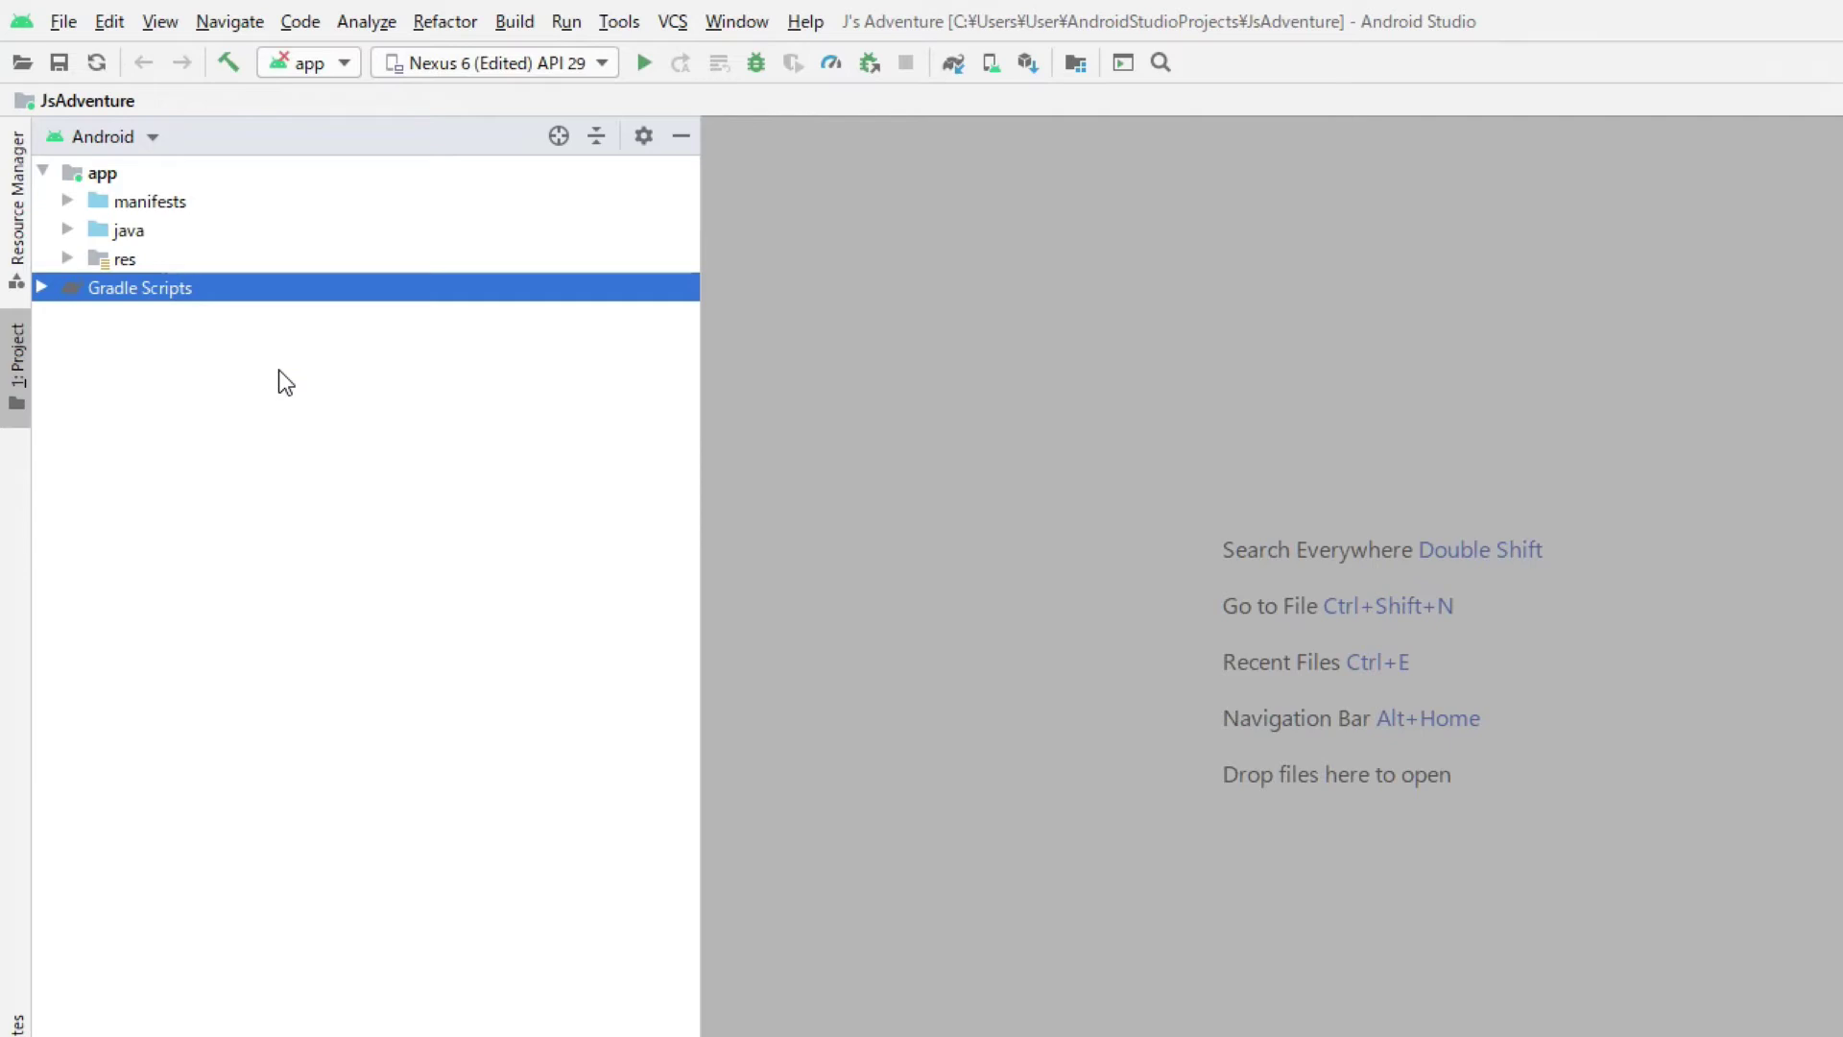
Show the file tree in the Project view and expand JsAdventure's app, src, main and java folders
click(155, 136)
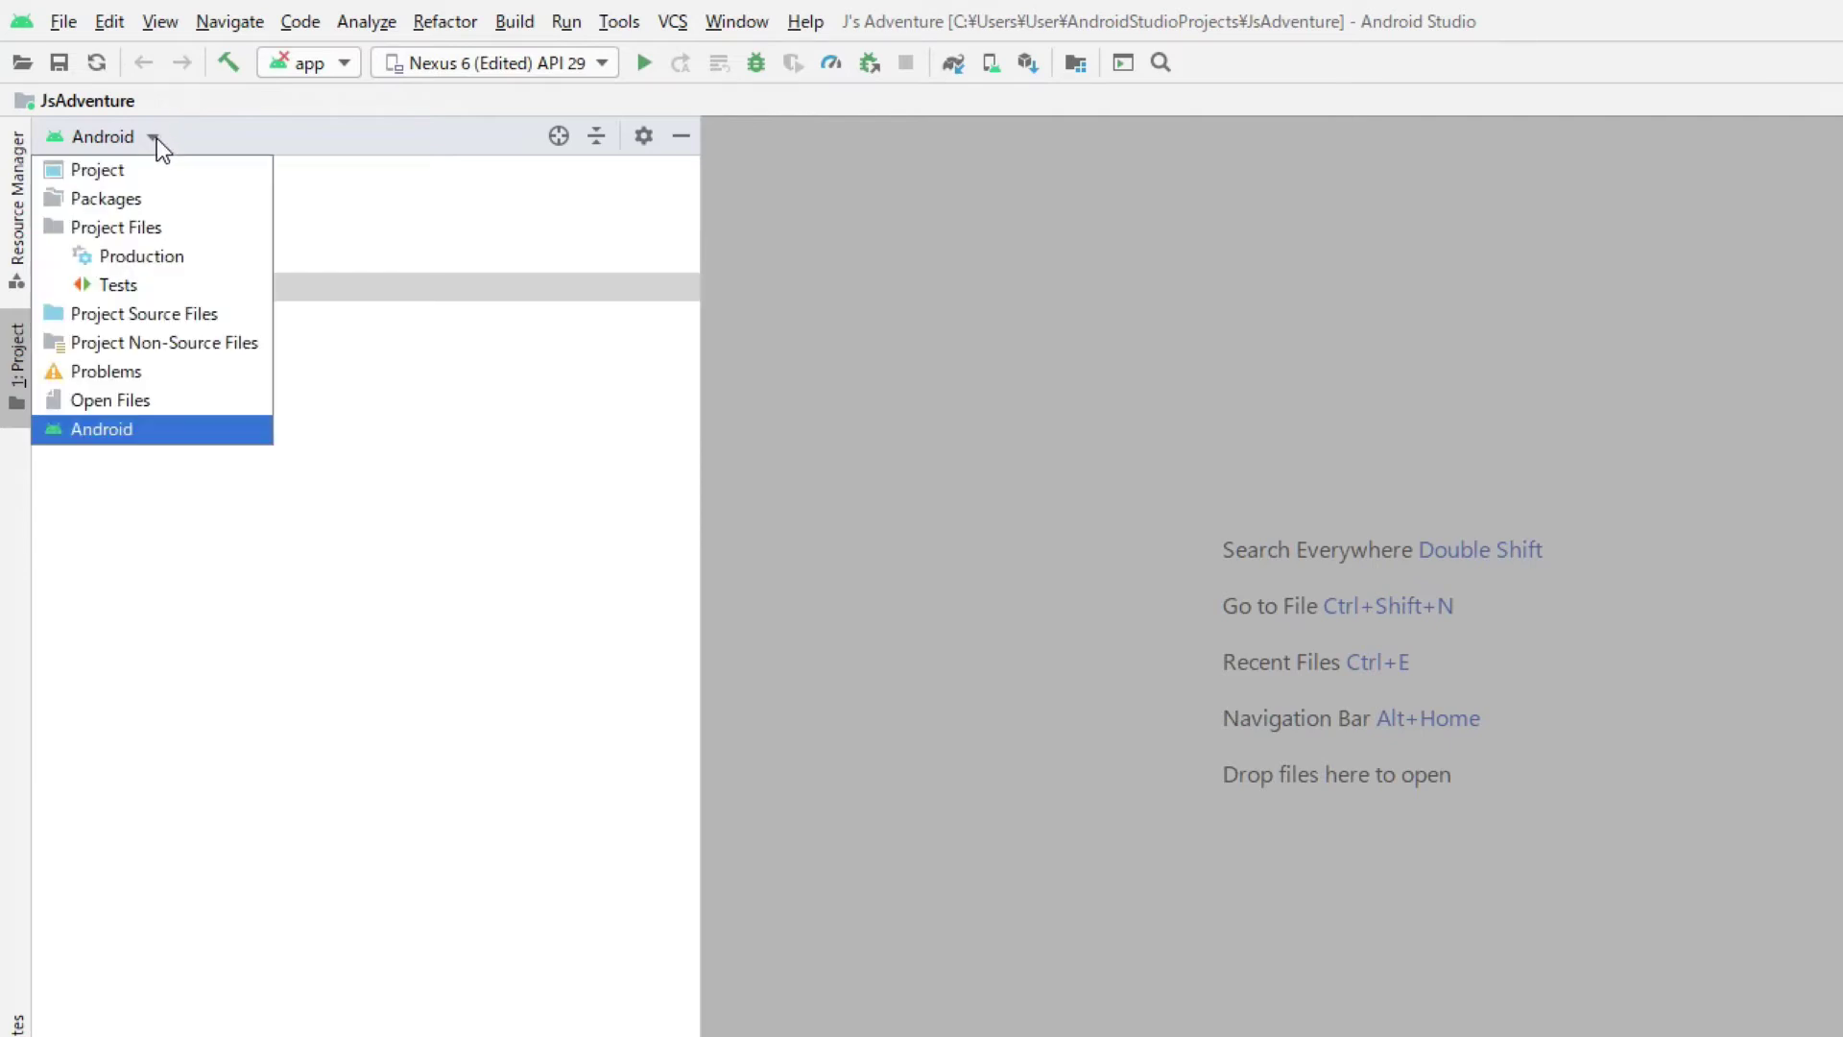
click(96, 173)
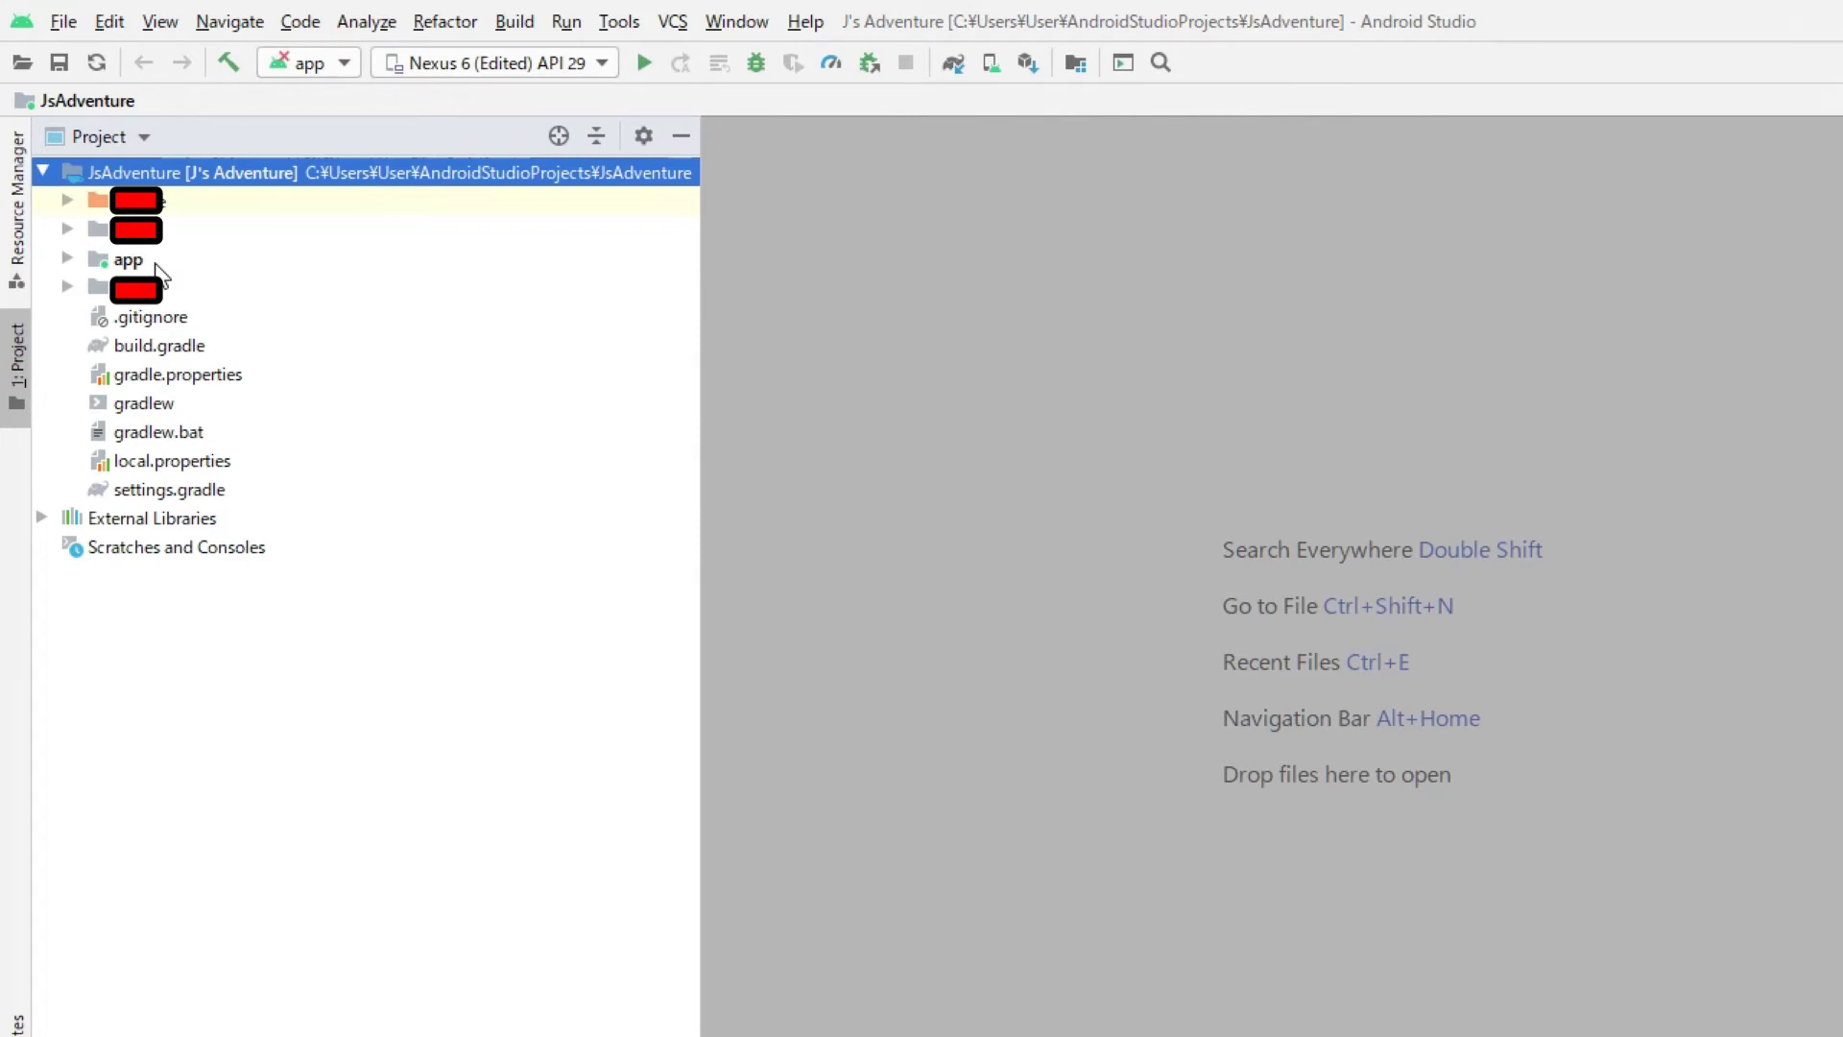
click(69, 259)
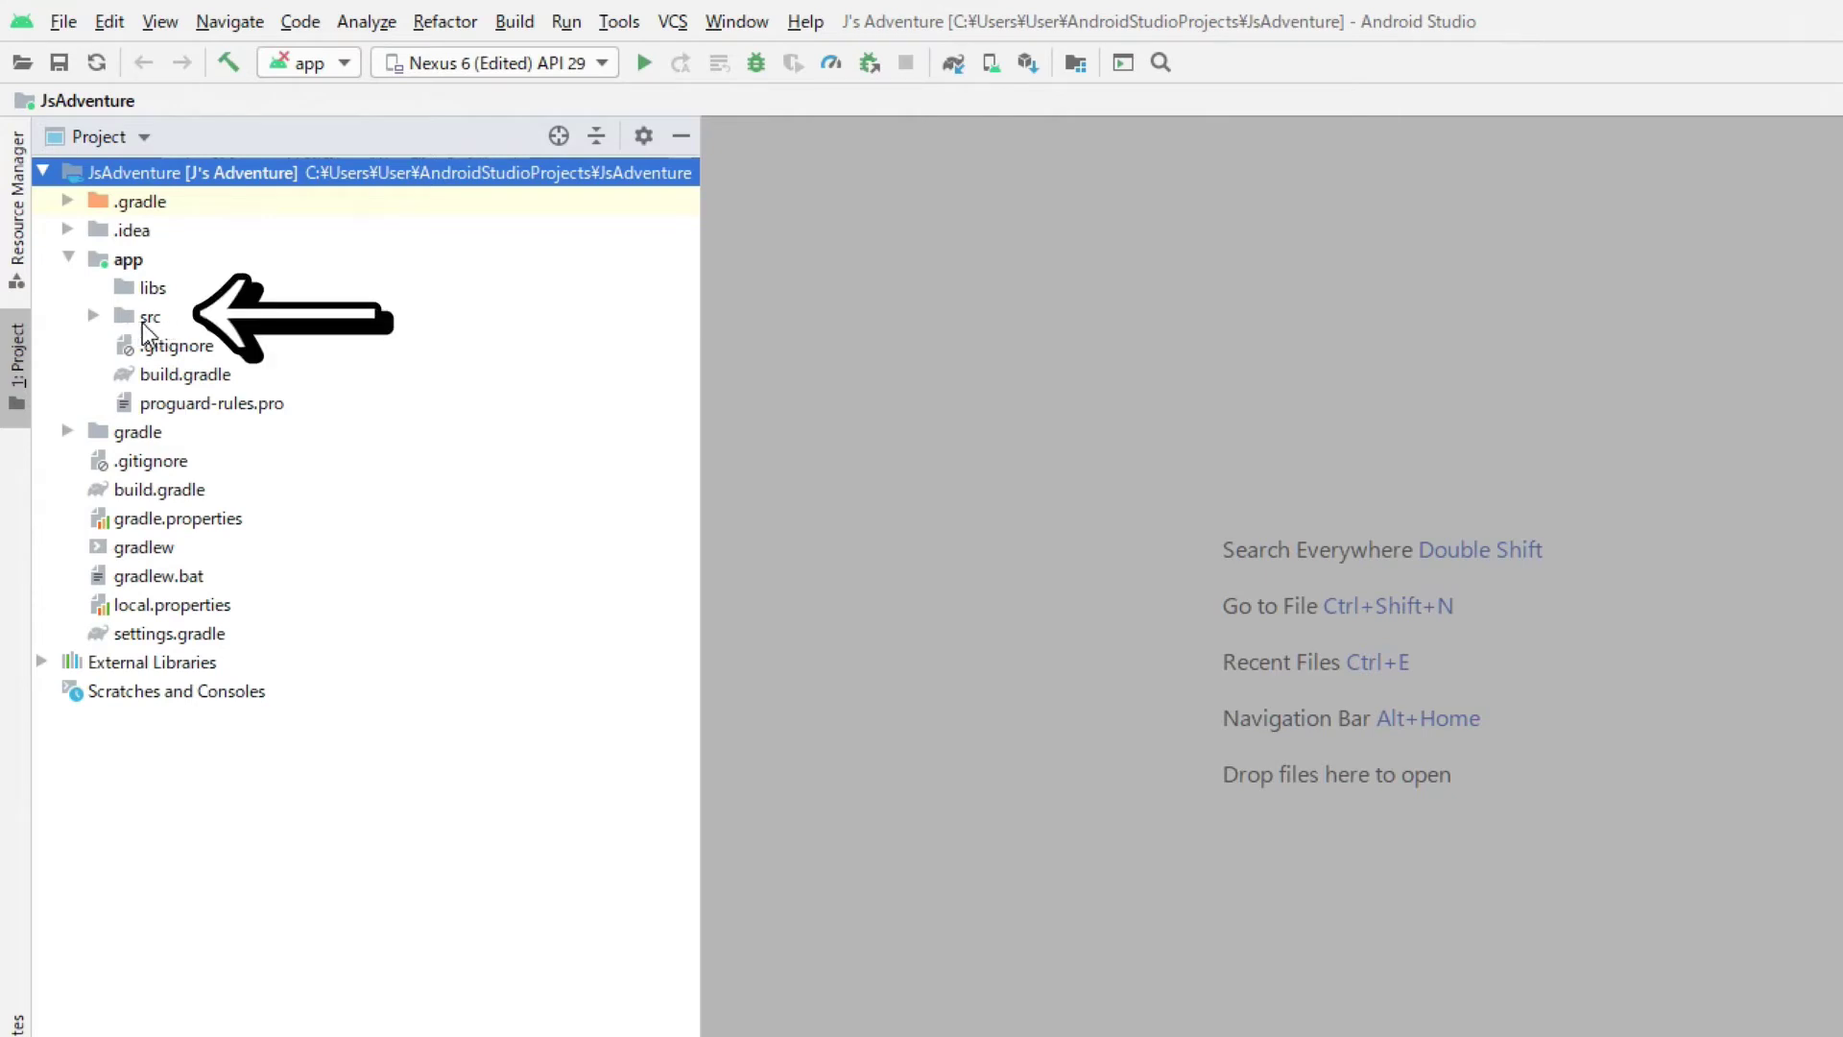
click(93, 317)
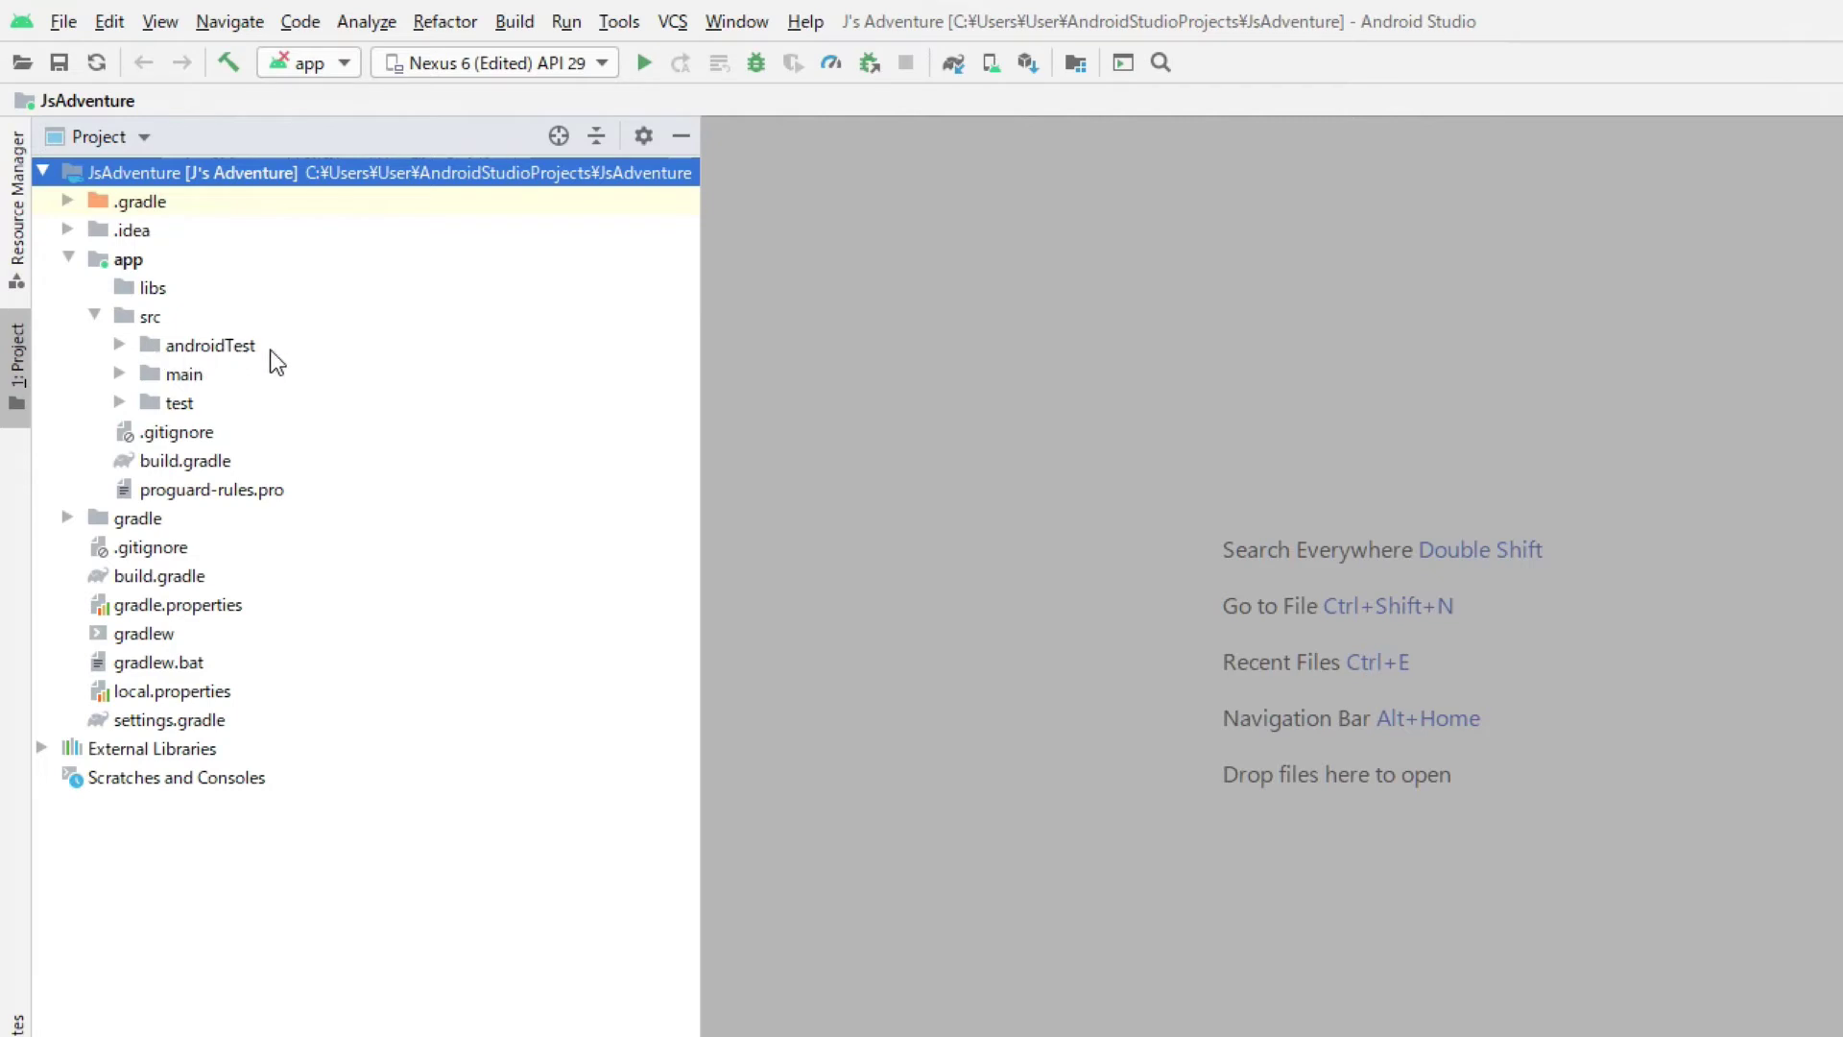
click(120, 374)
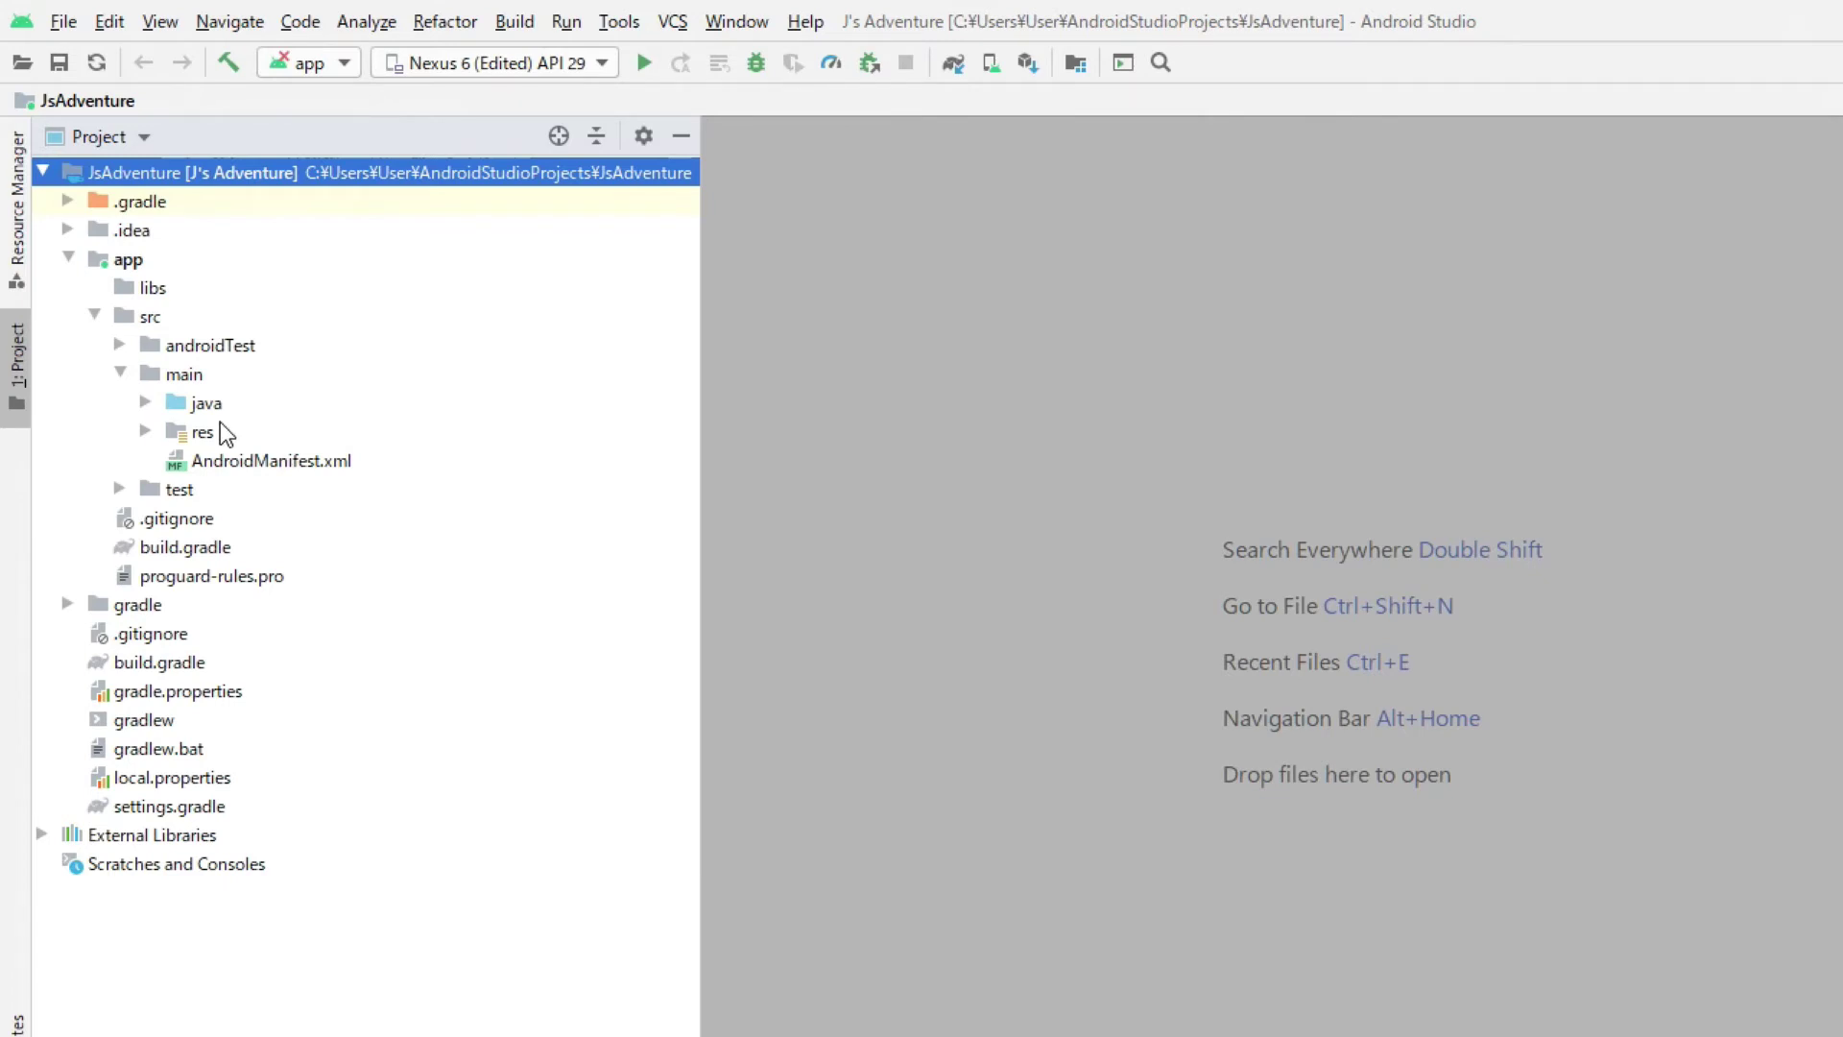
click(140, 402)
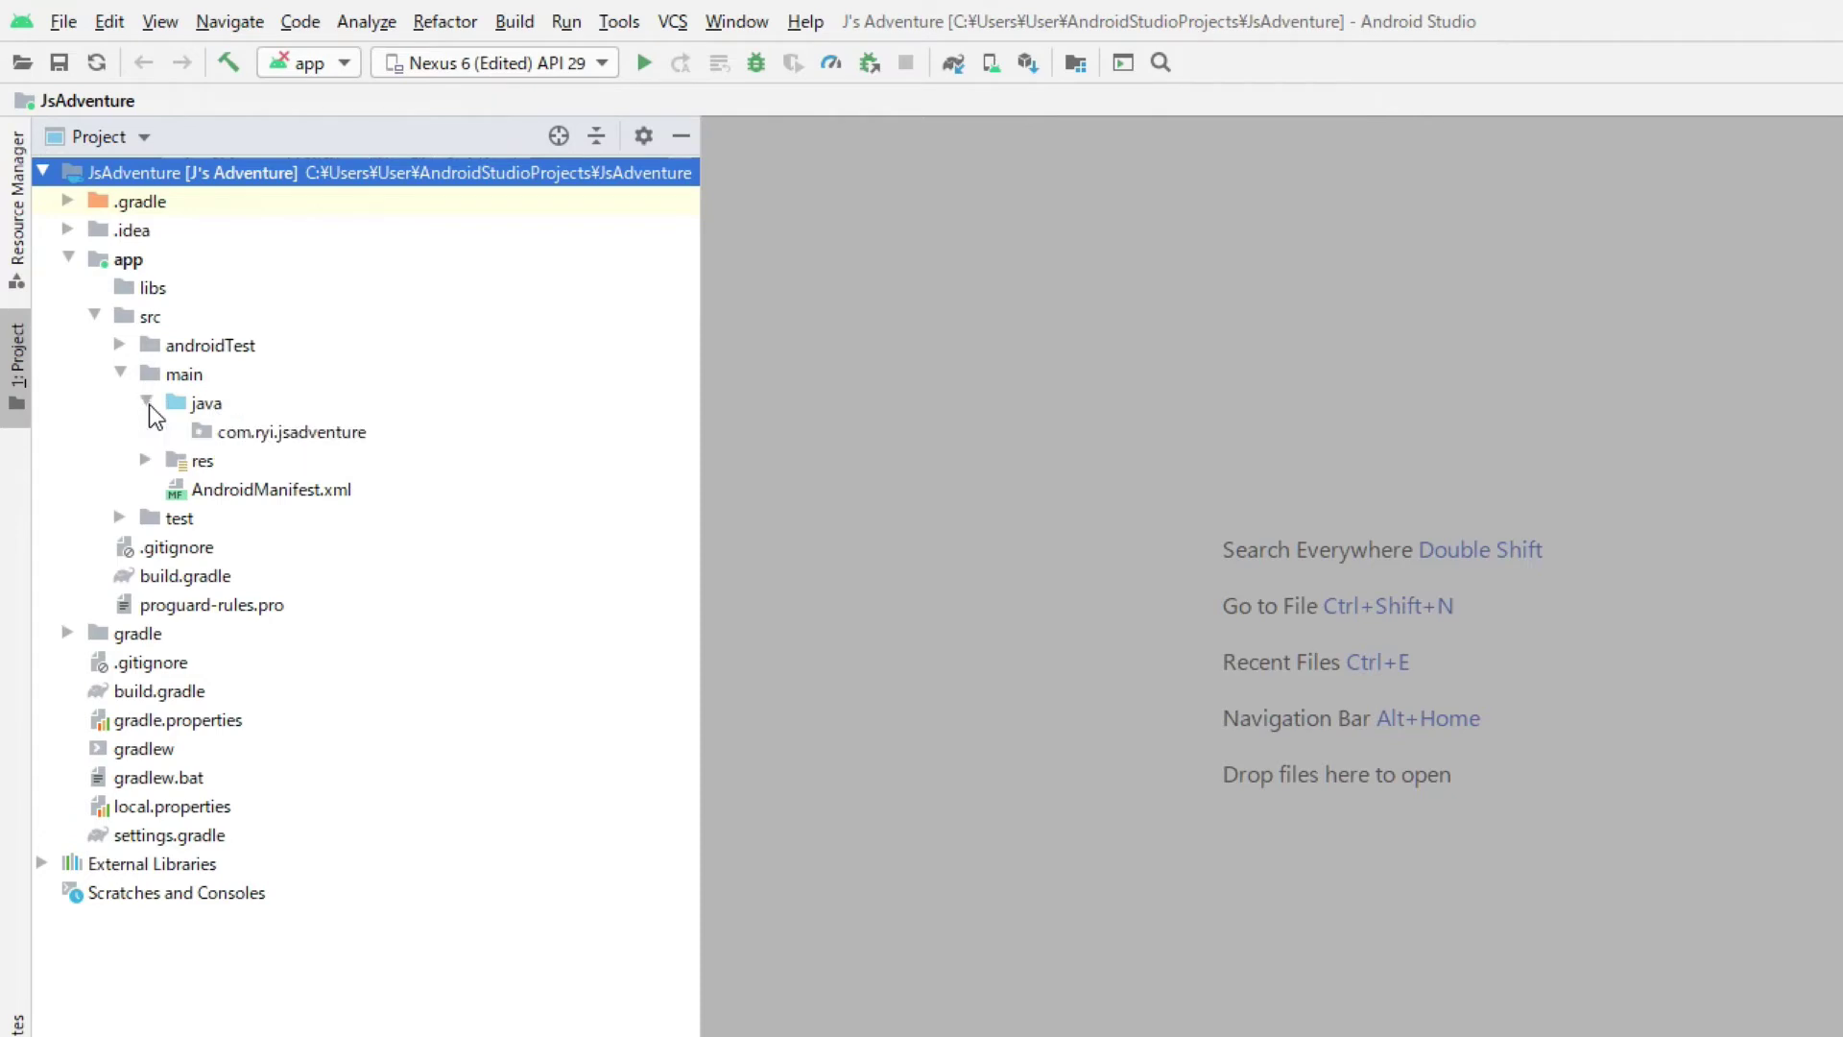
Expand the res folder and start a new Empty Activity in the main folder
click(144, 460)
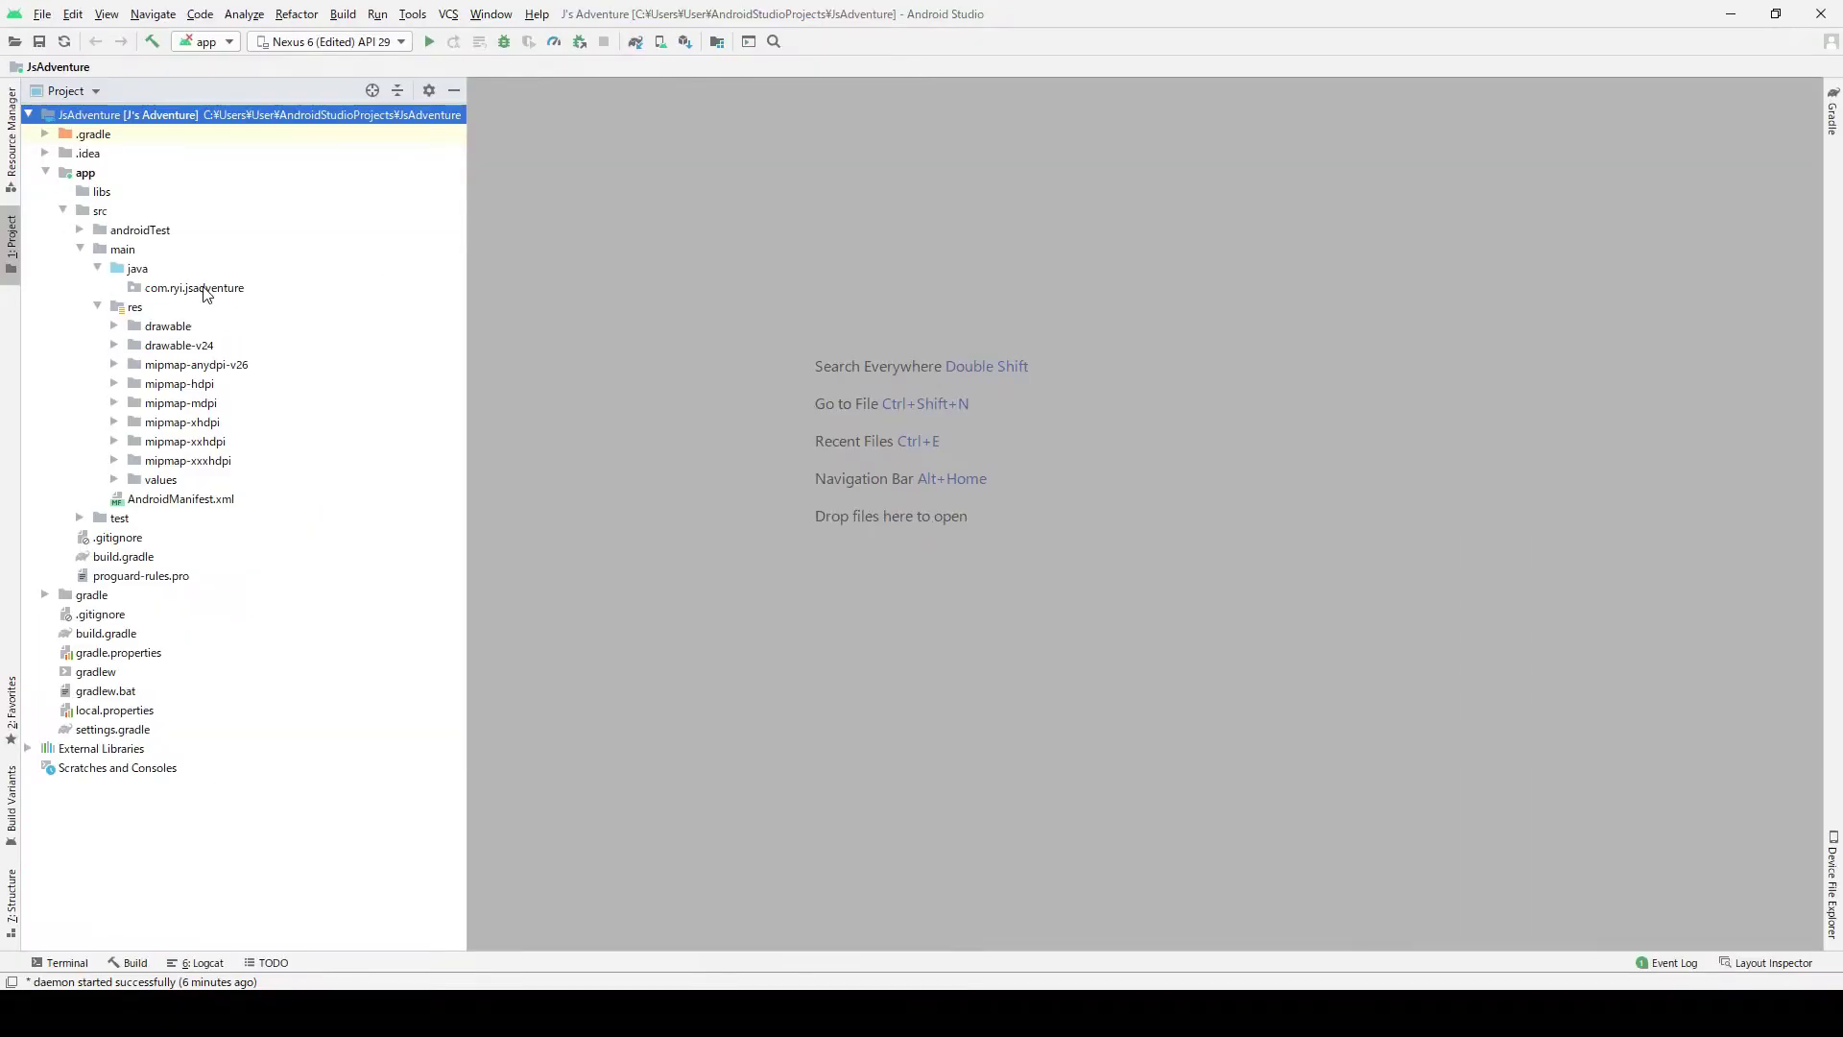
right_click(123, 253)
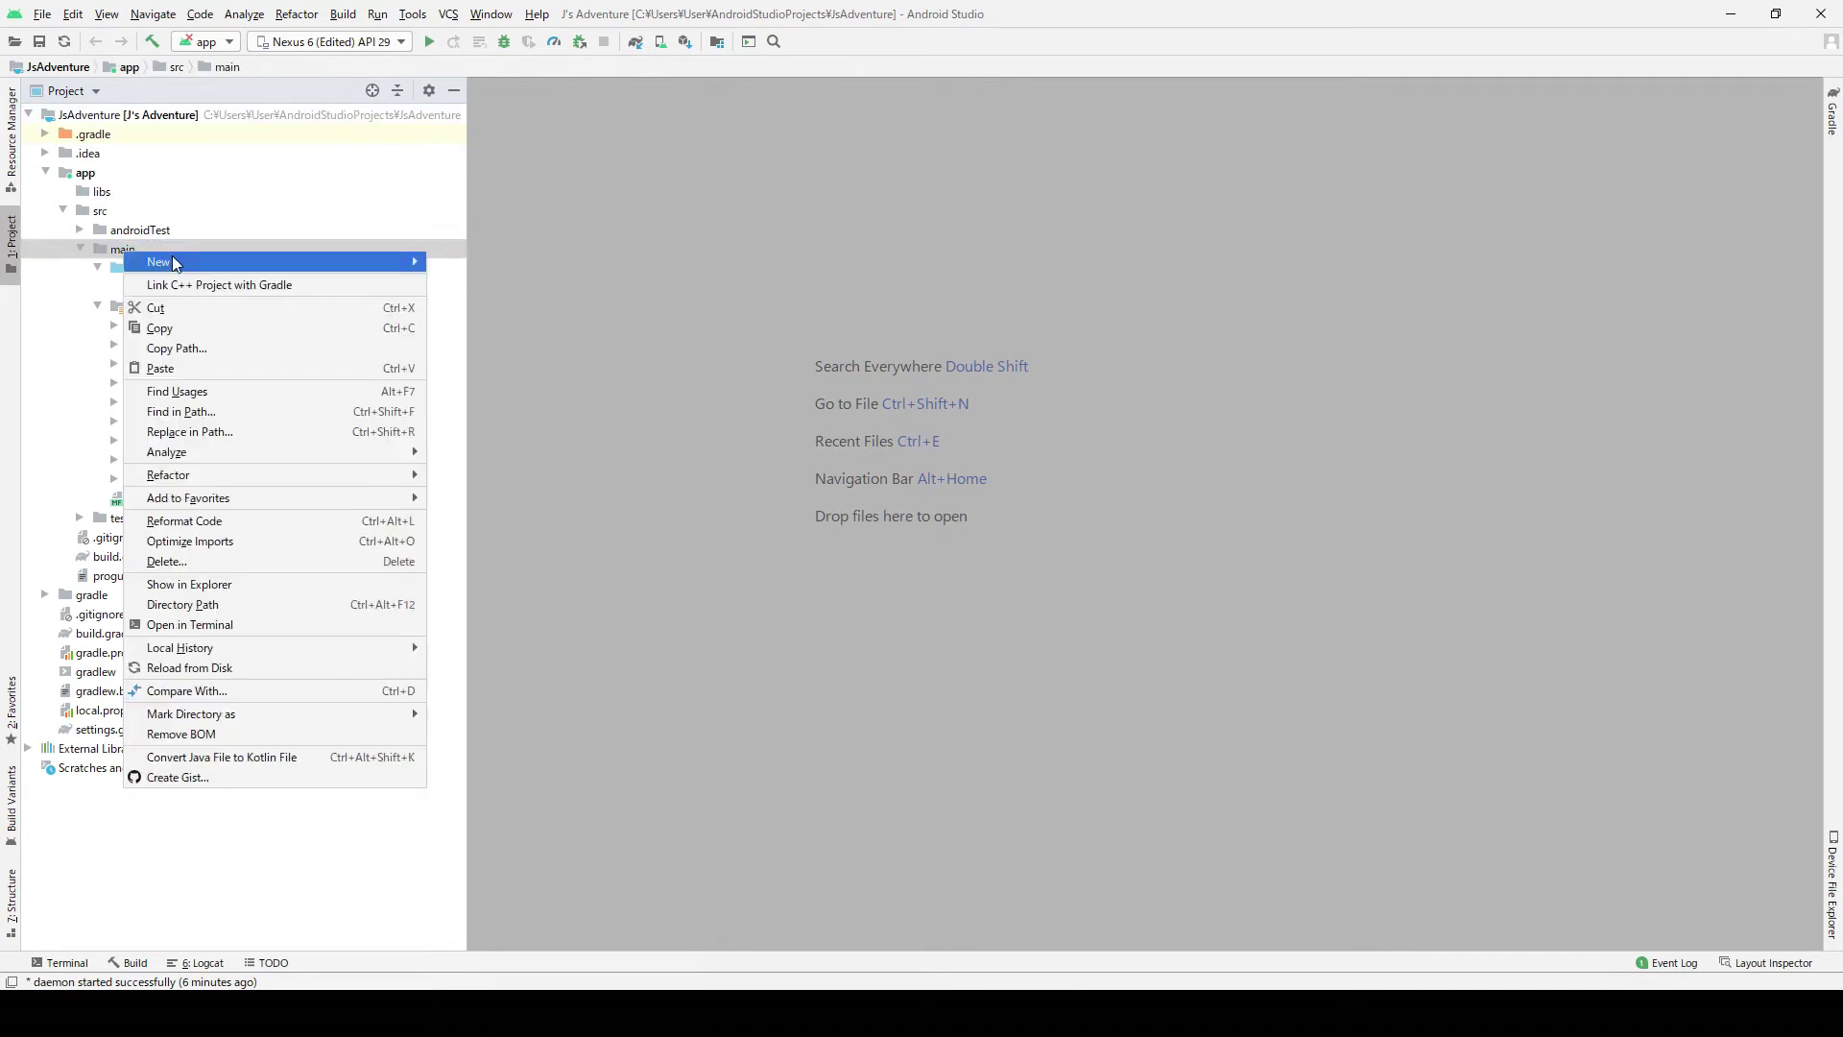
mouse_move(187, 267)
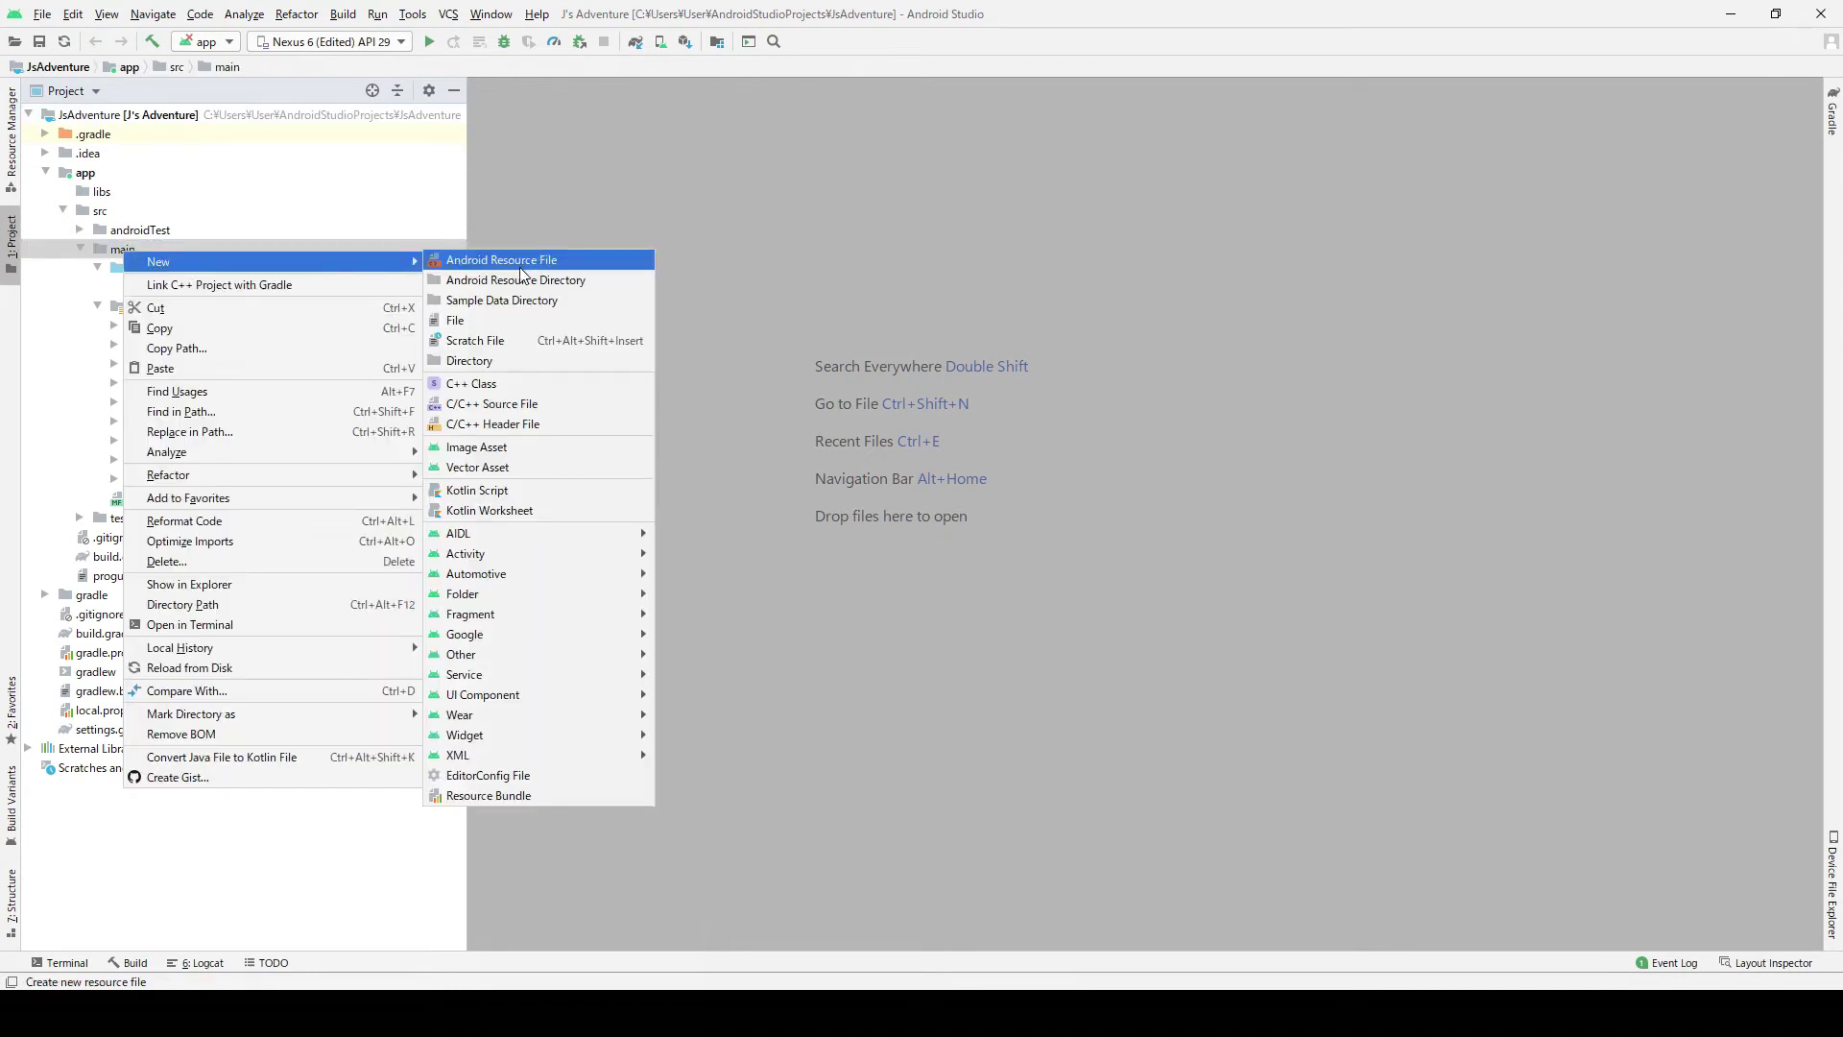
mouse_move(479, 562)
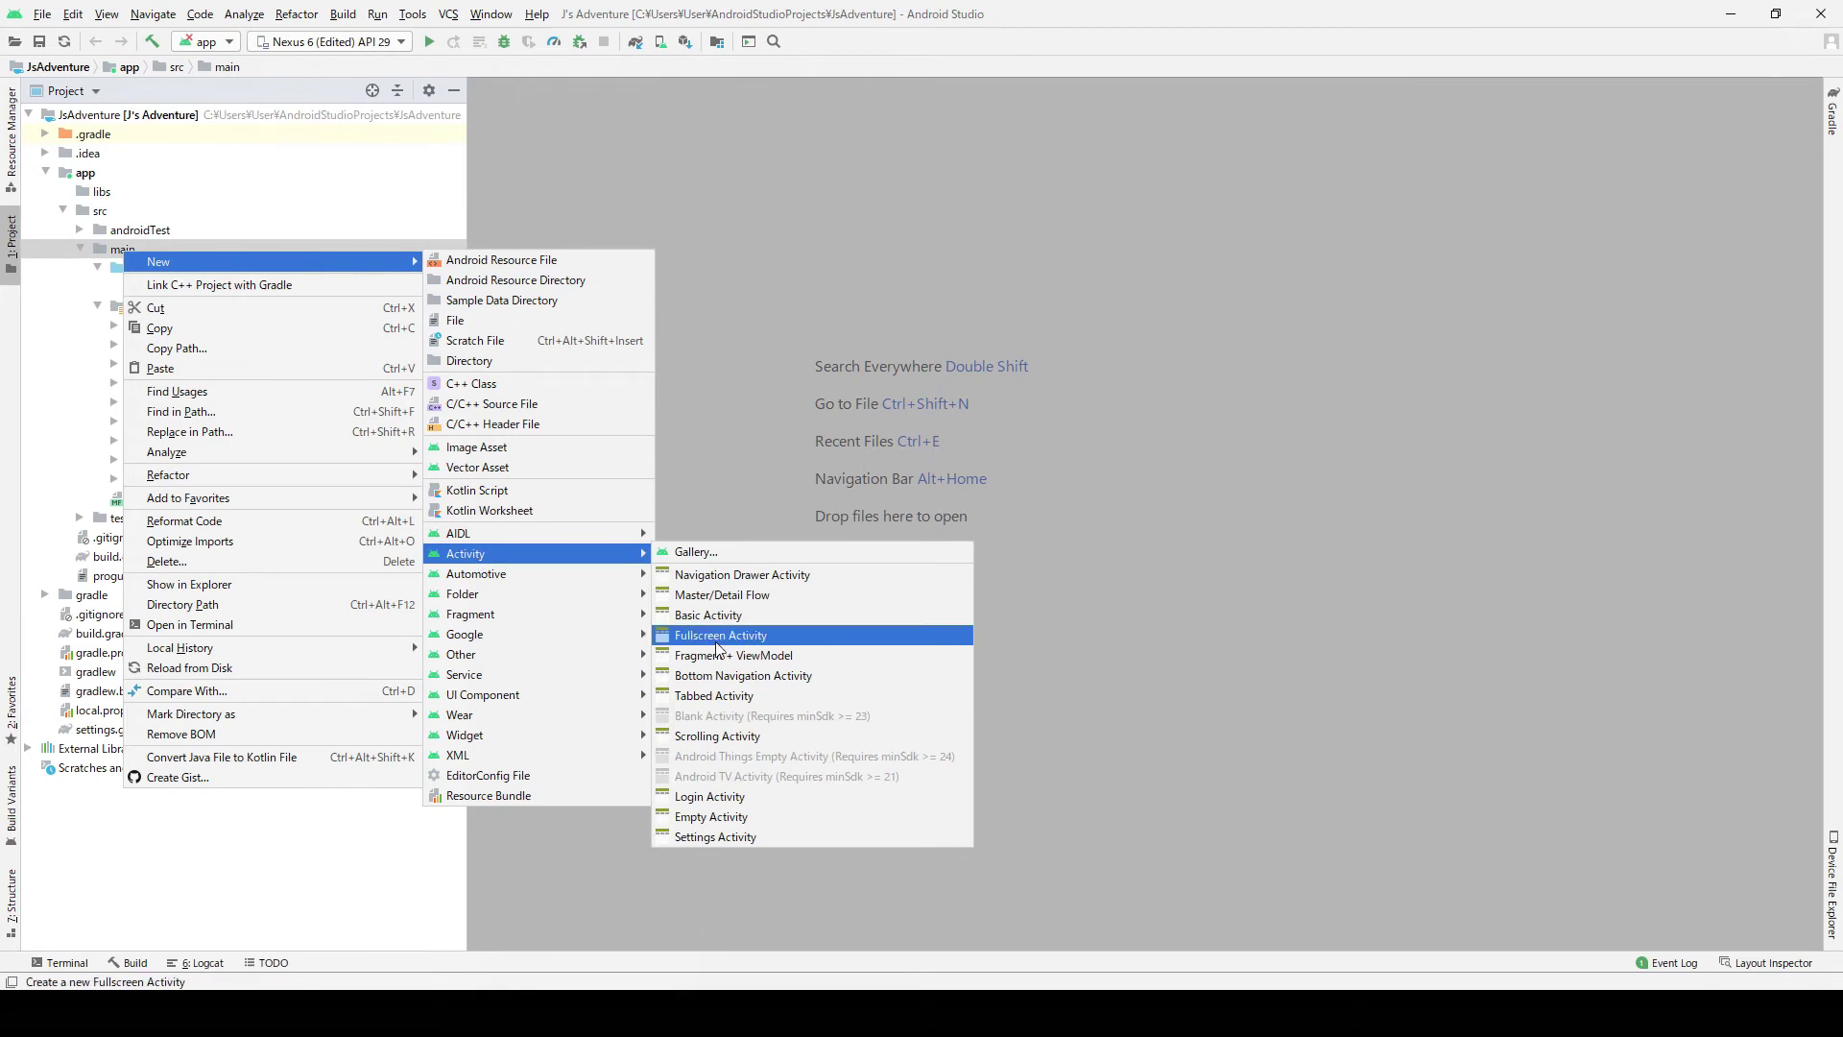
click(723, 818)
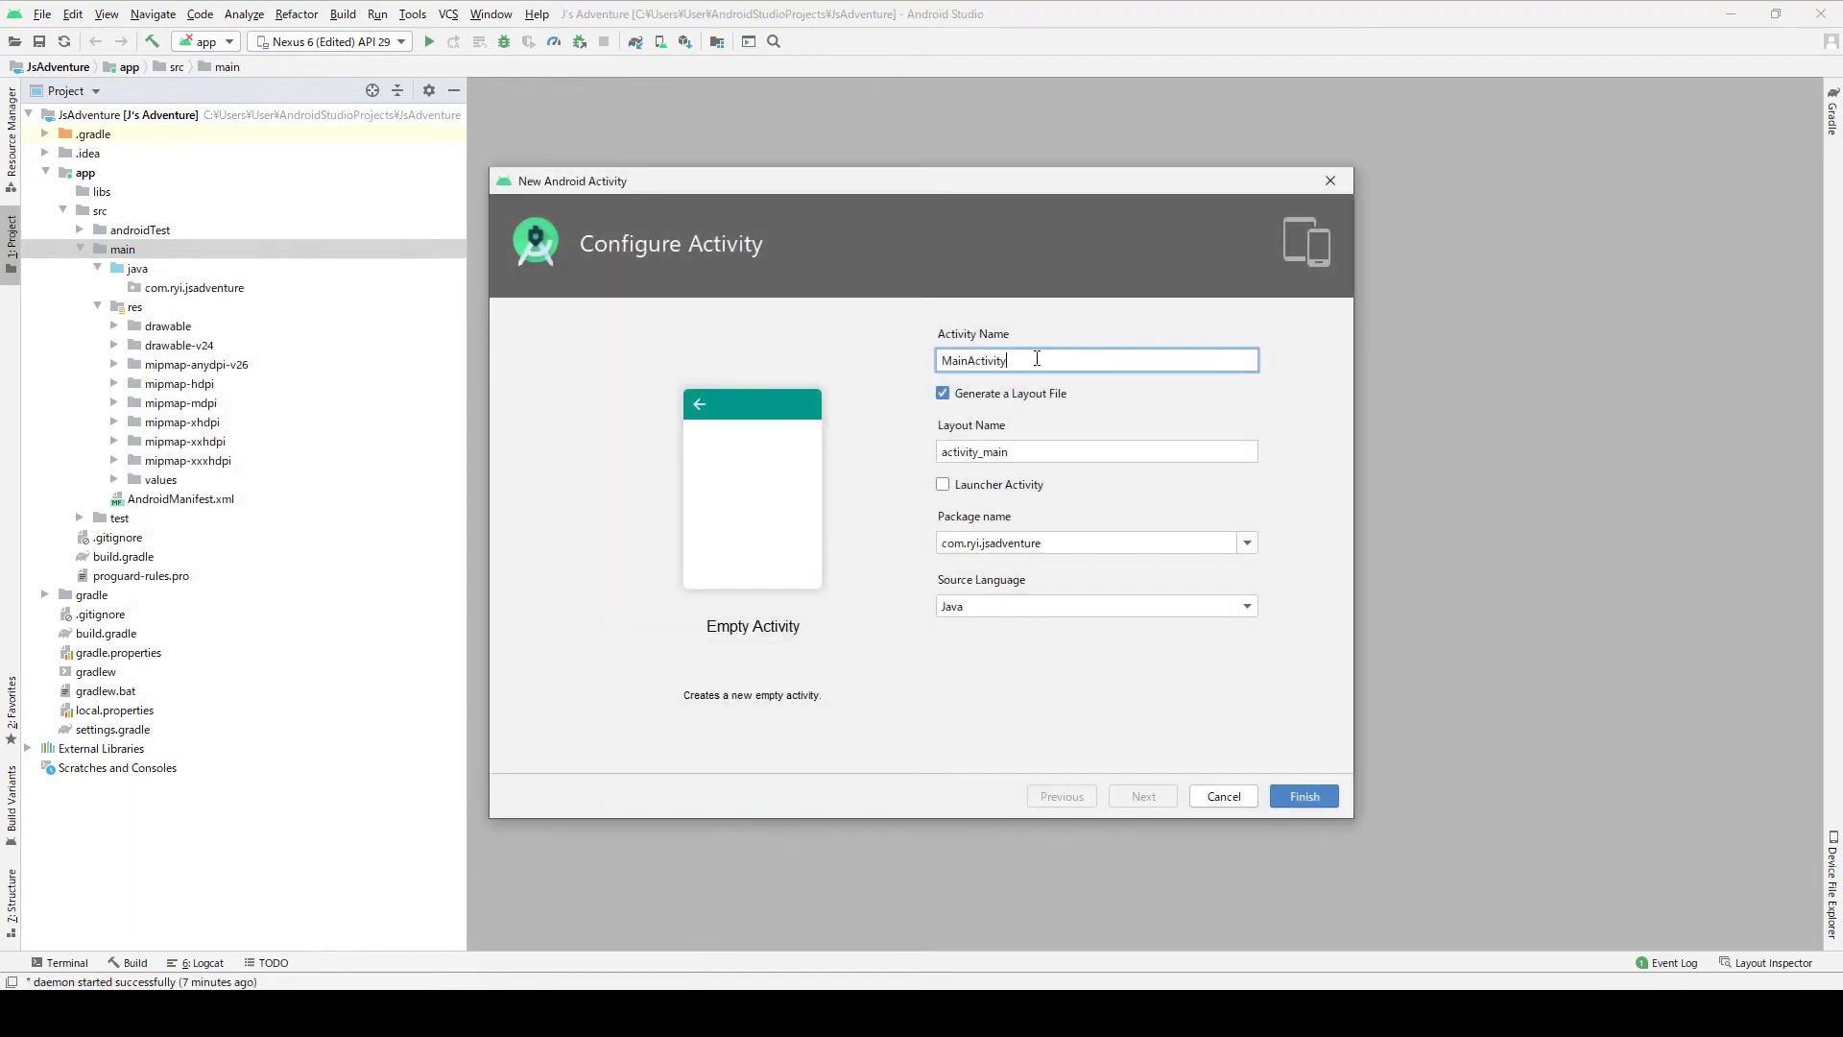
Name the new activity TitleScreen, set it as the Launcher Activity, and create it
drag(1030, 361, 943, 358)
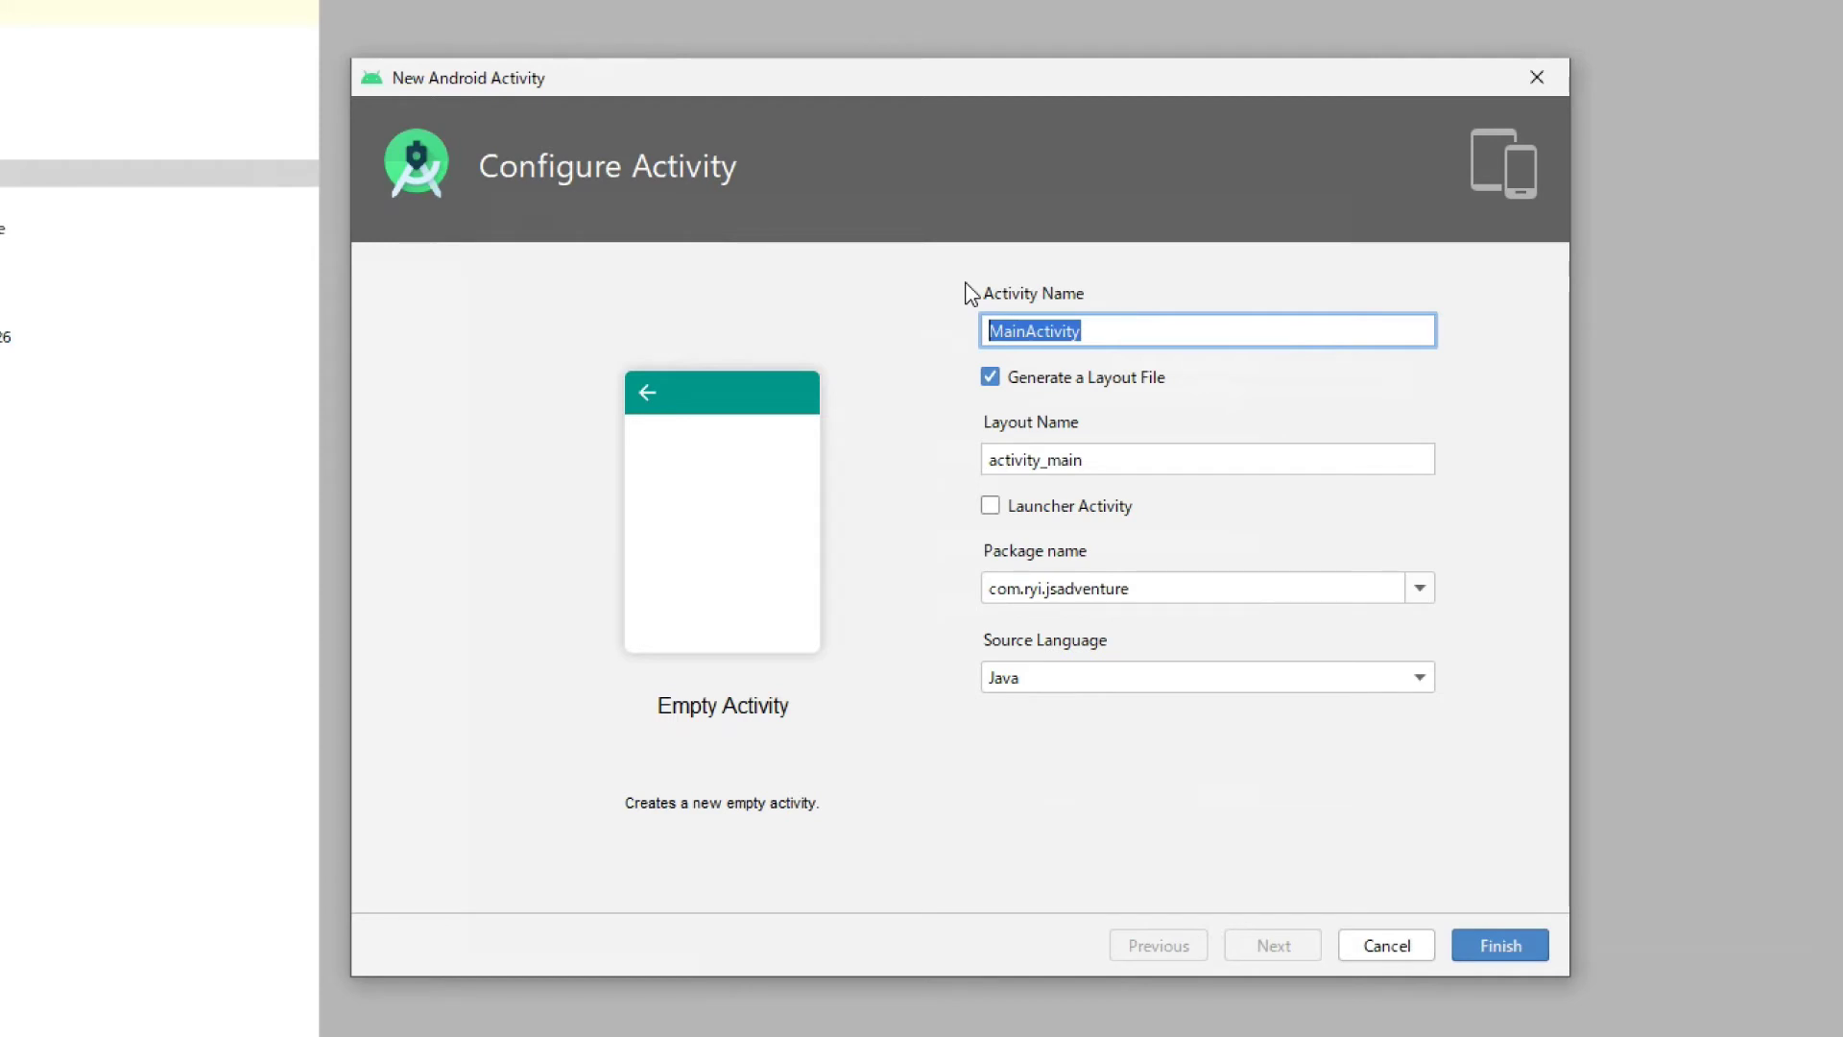
text(Title)
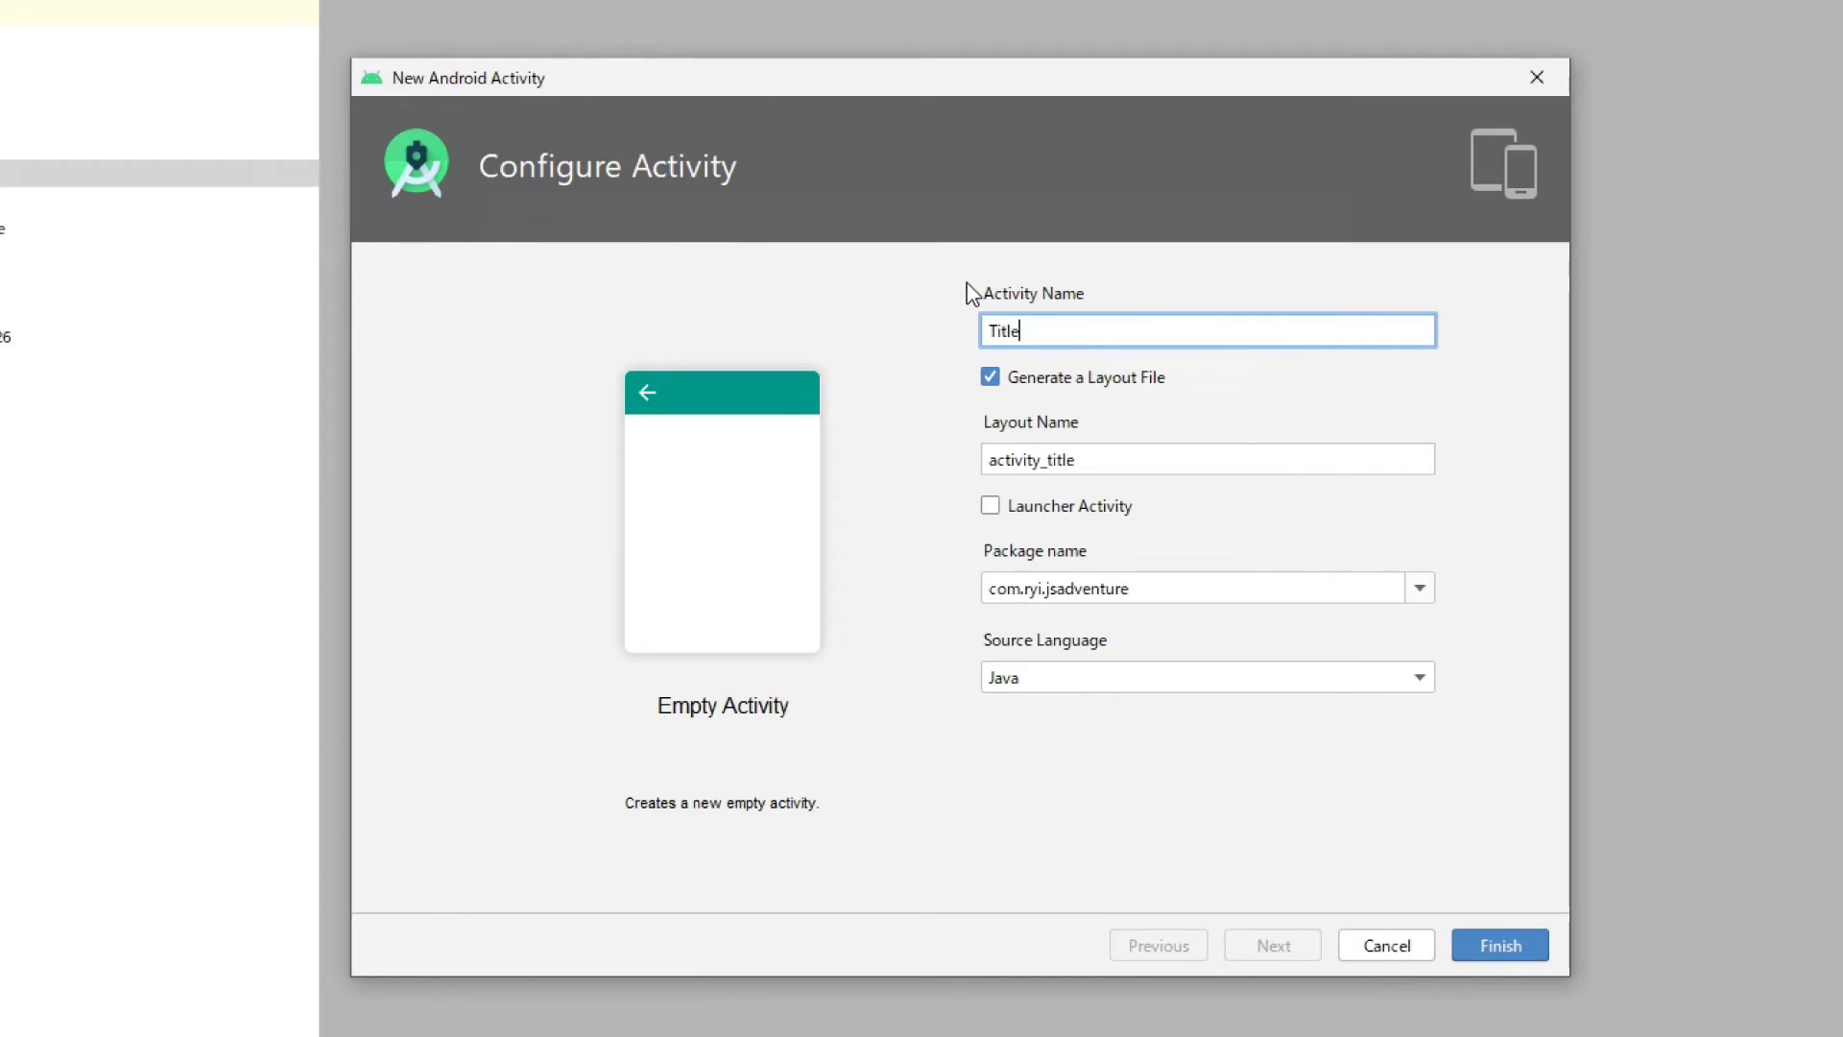
text(Screen)
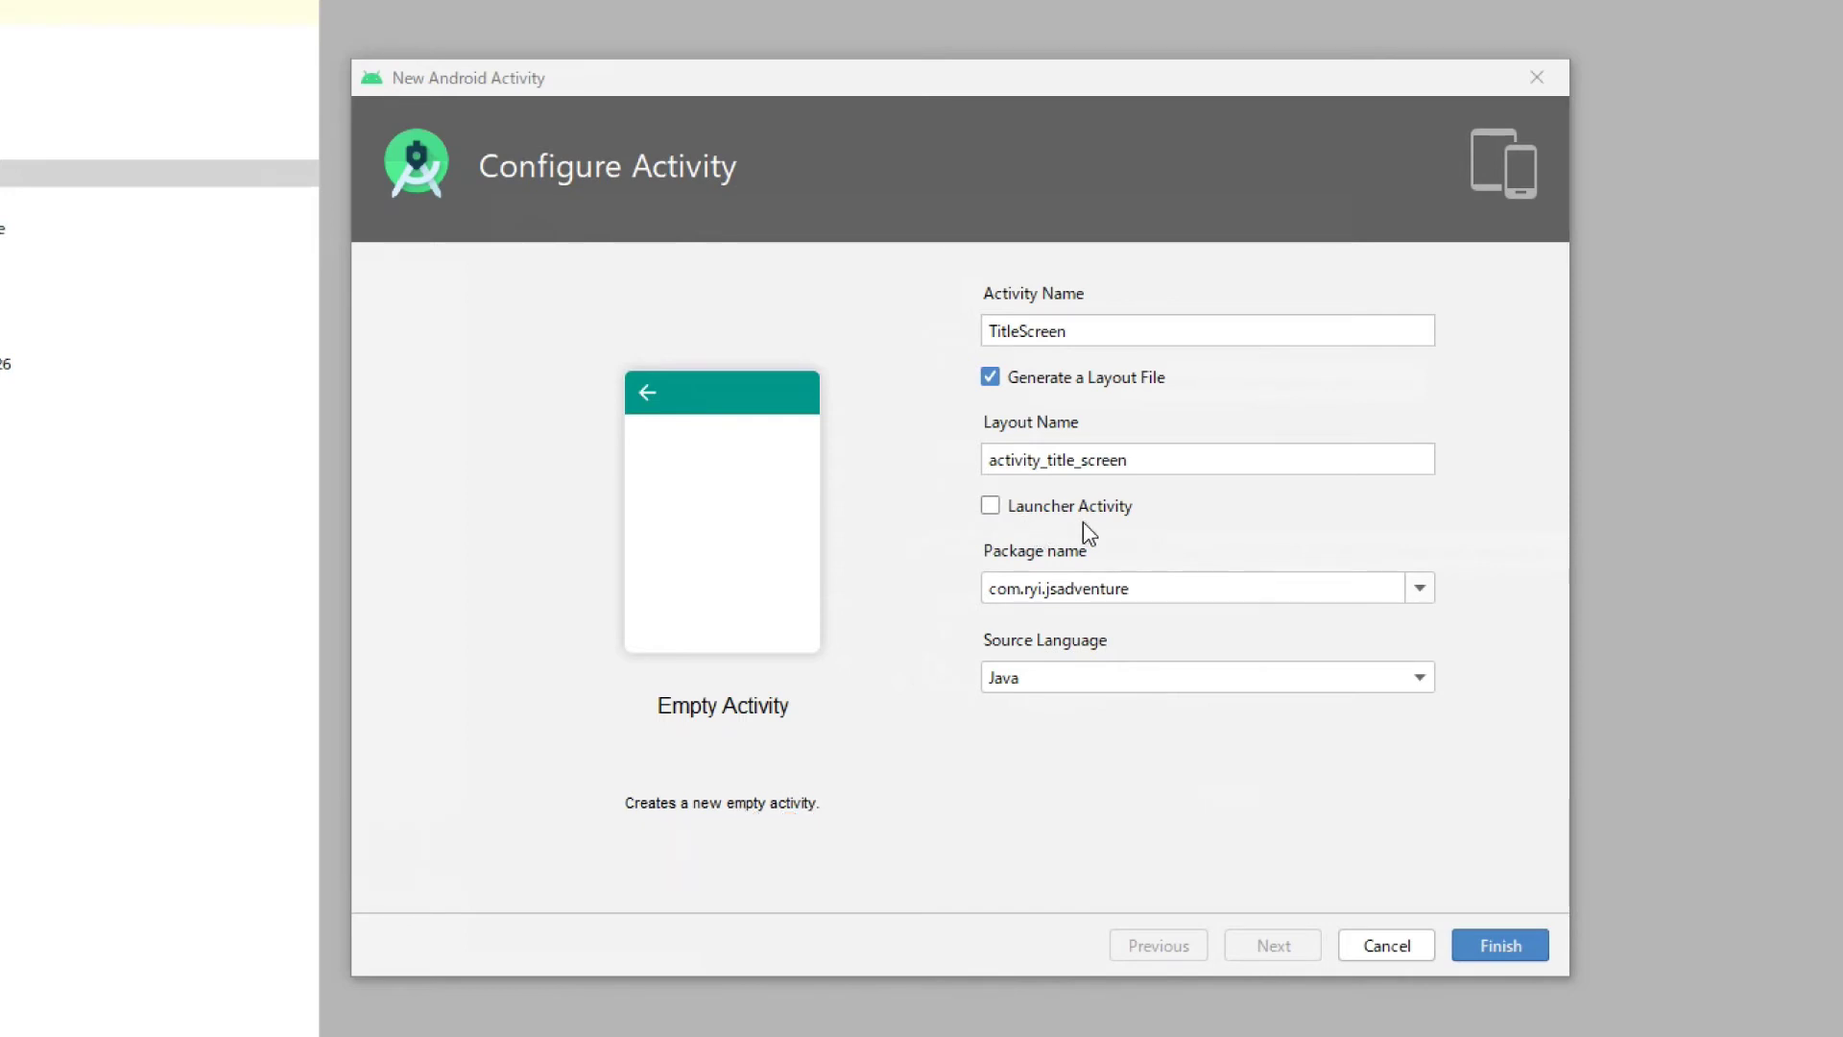
click(1006, 514)
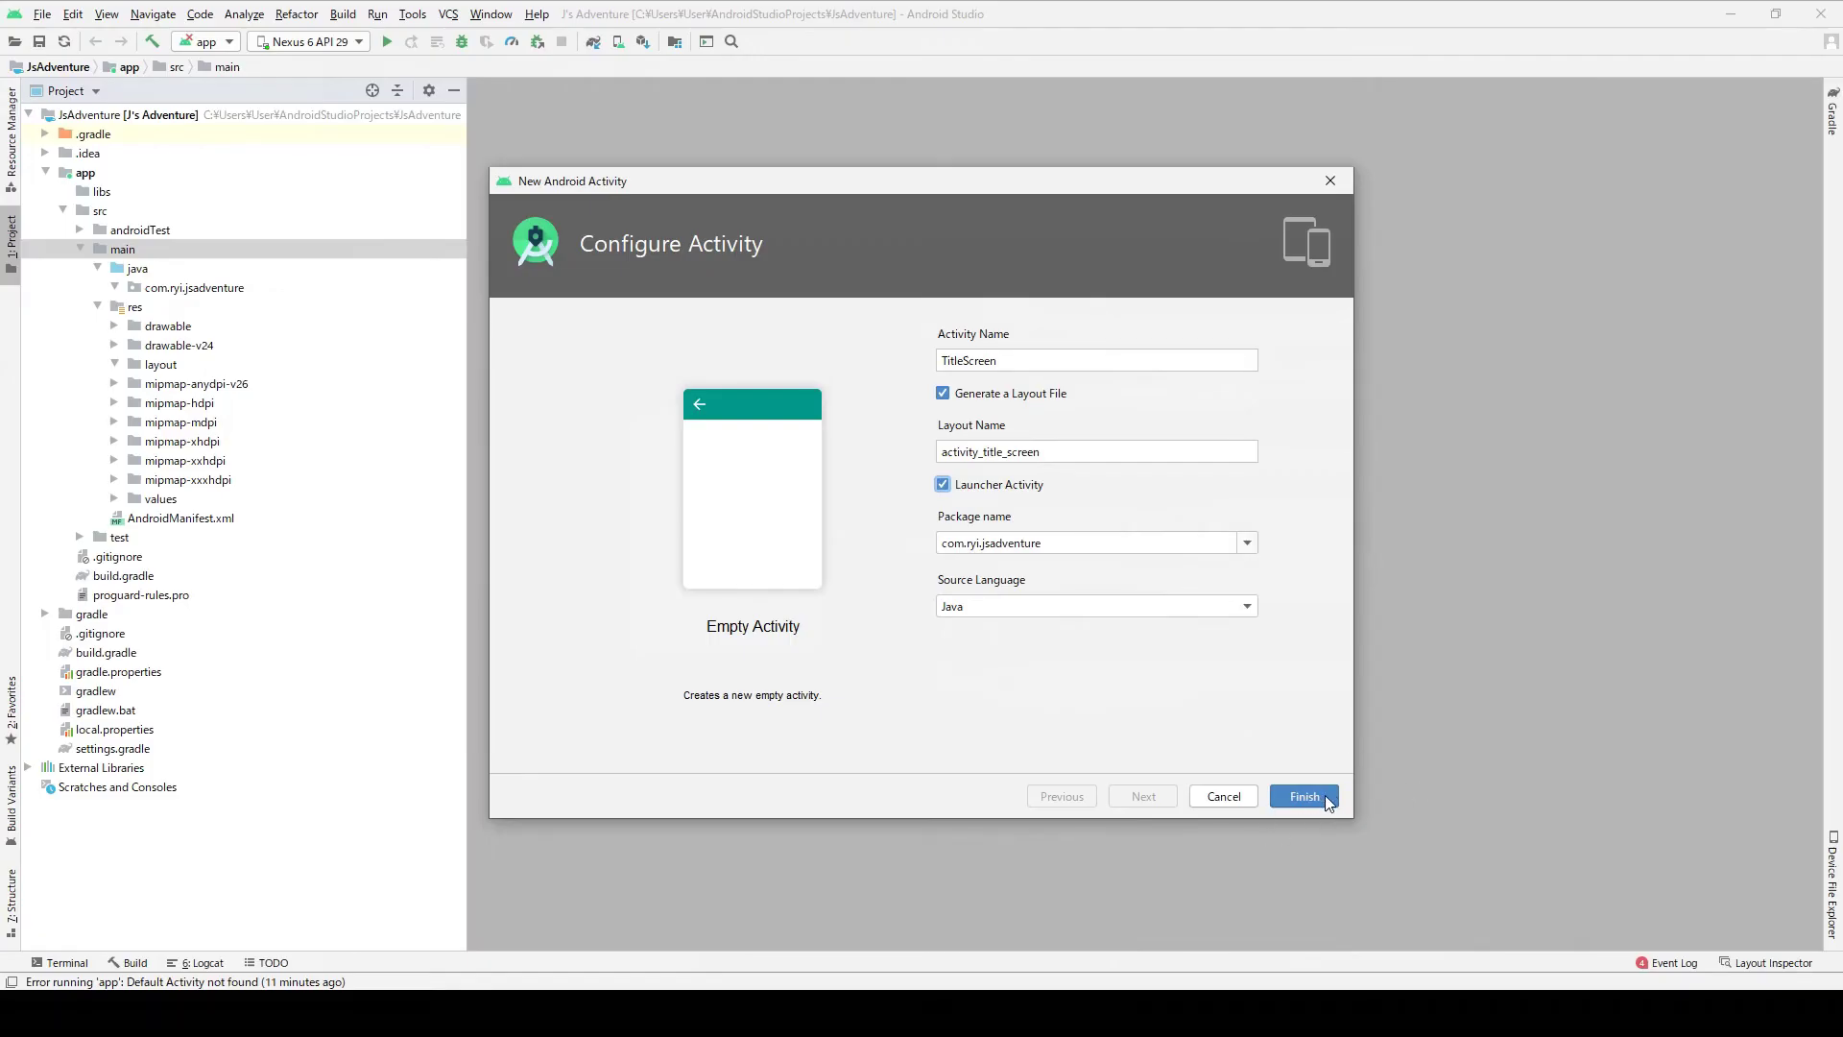
click(1306, 796)
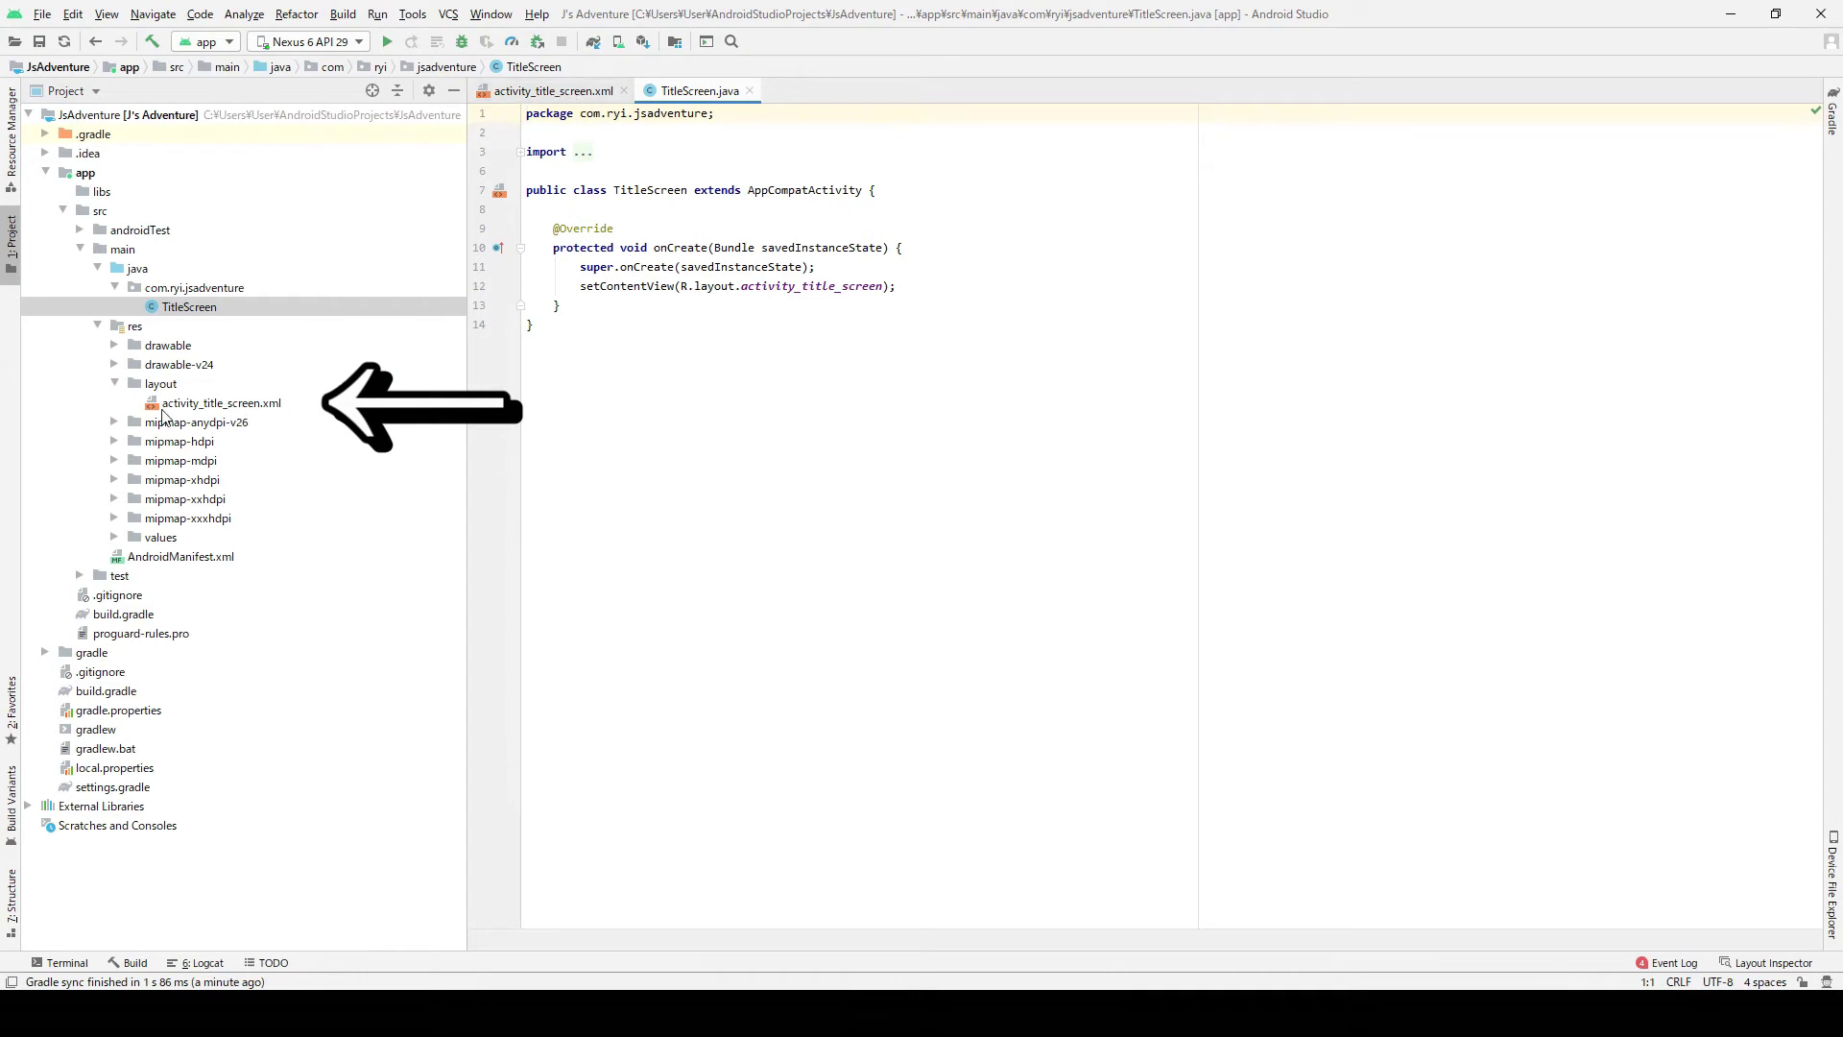
Open activity_title_screen.xml and look through the Containers, Common, Text, Buttons and Layouts categories of the component palette
double_click(224, 403)
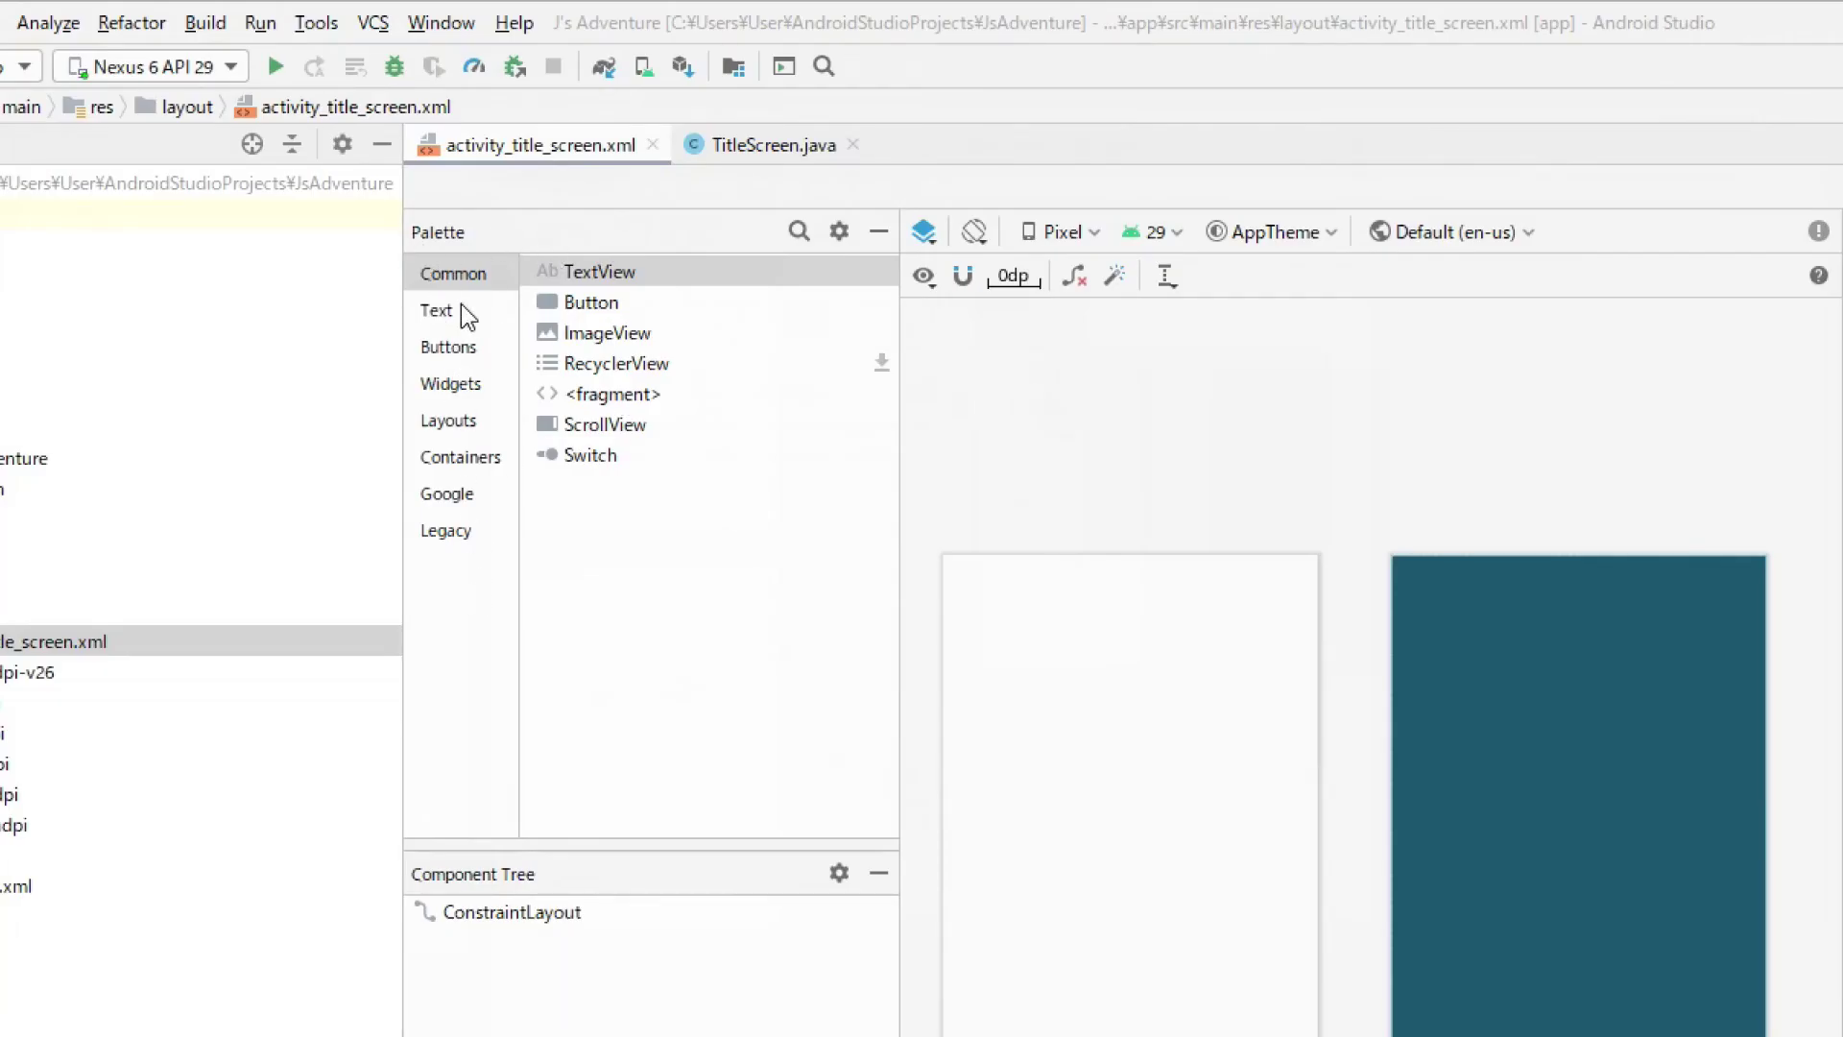
click(455, 459)
click(451, 281)
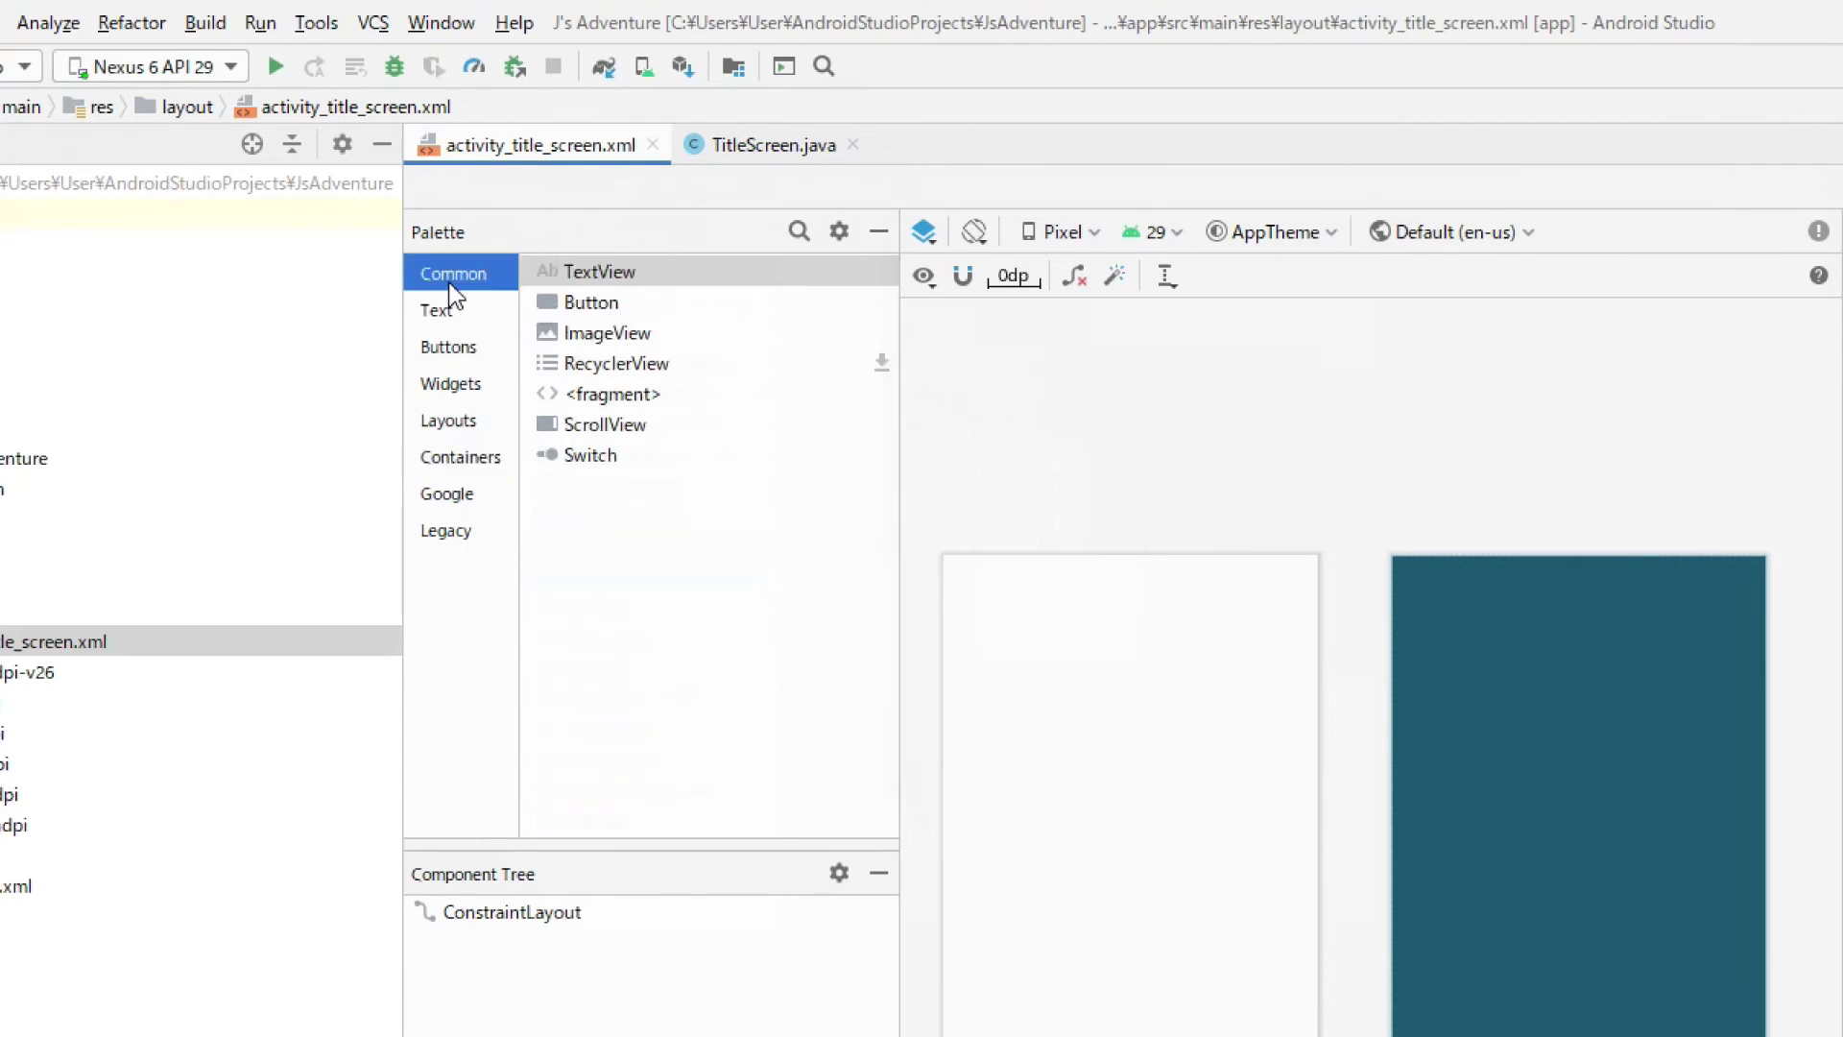
click(437, 313)
click(445, 351)
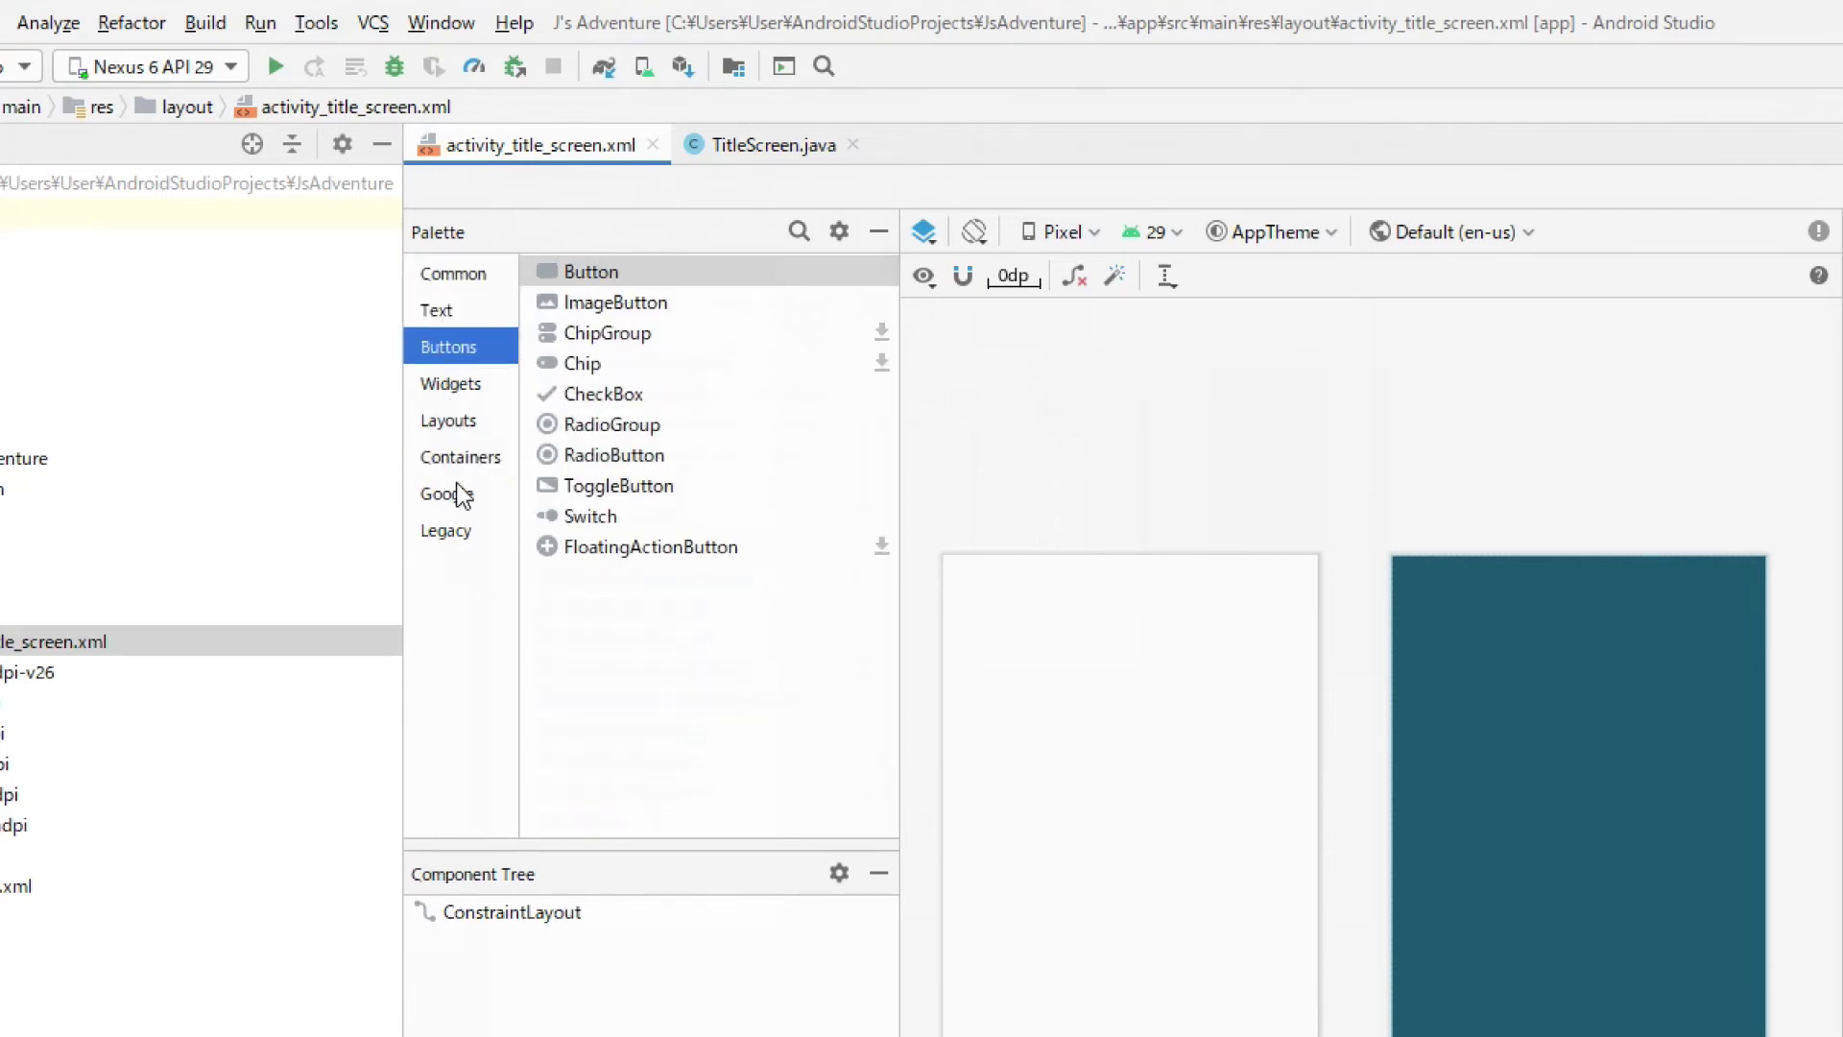
click(464, 423)
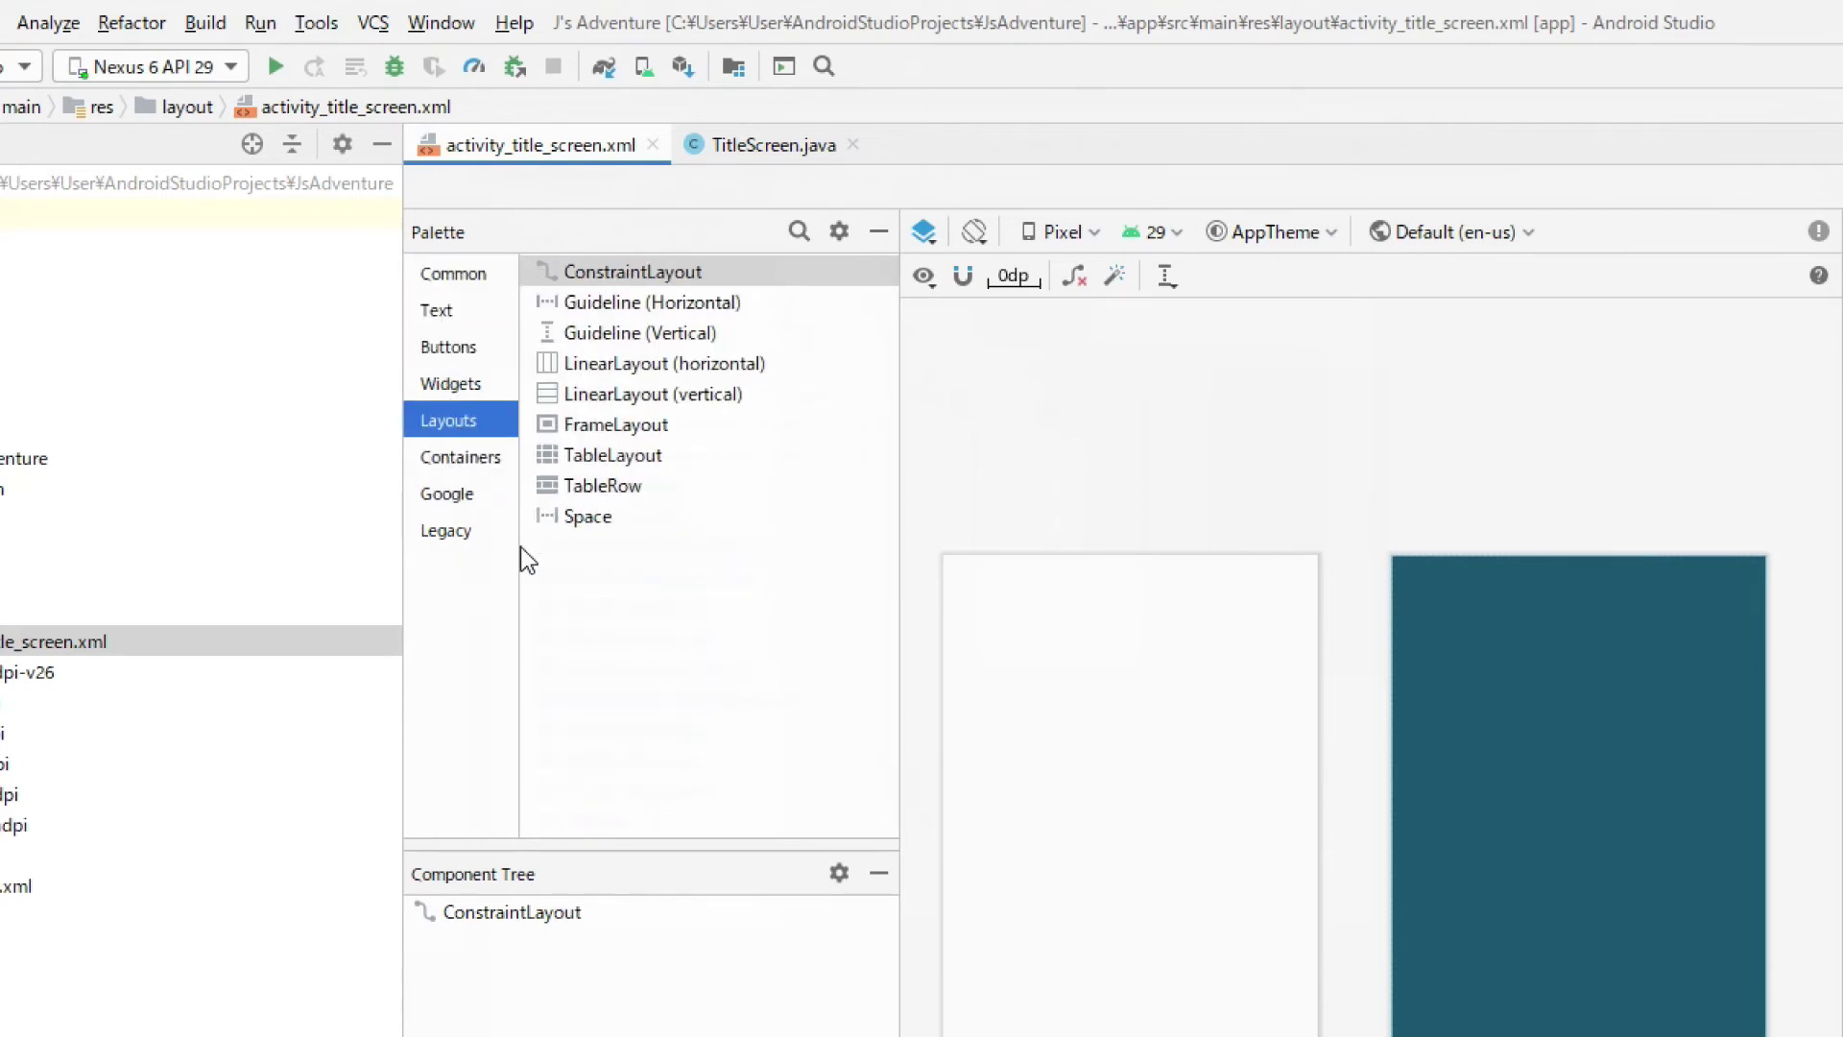